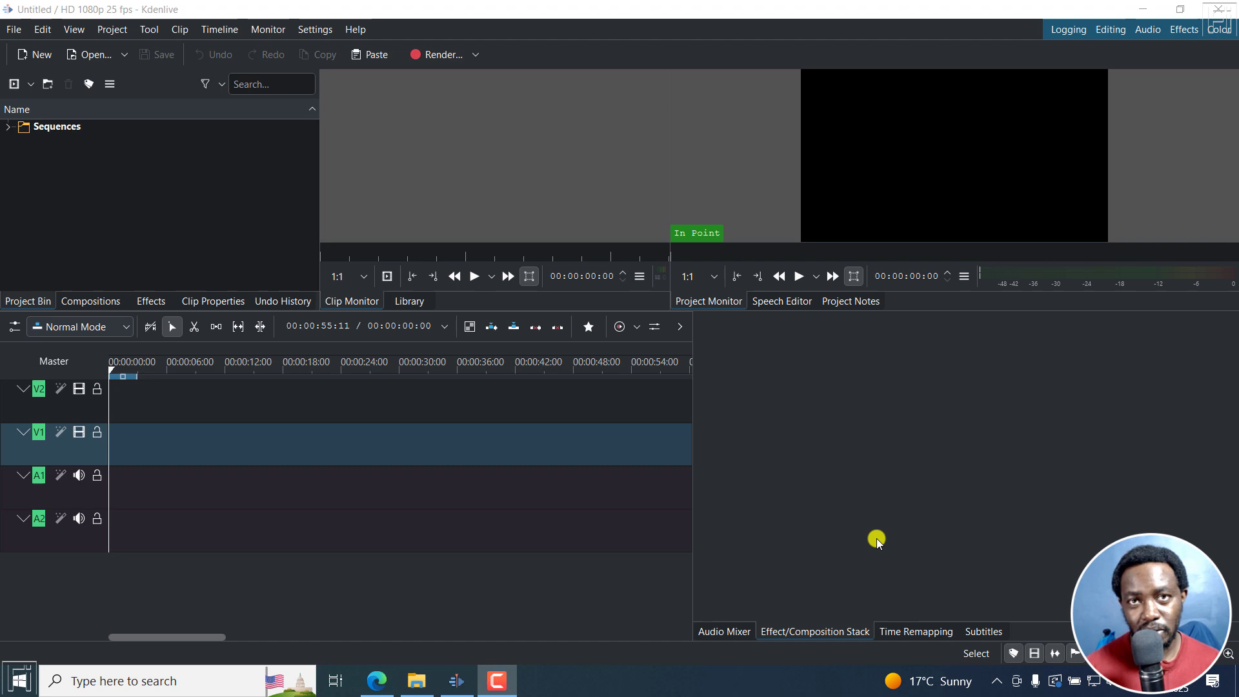
- Open the Filmora 14 - Tutorial folder in File Explorer and select Clip 3.mp4
{"action": "left_click", "coordinate": [417, 681]}
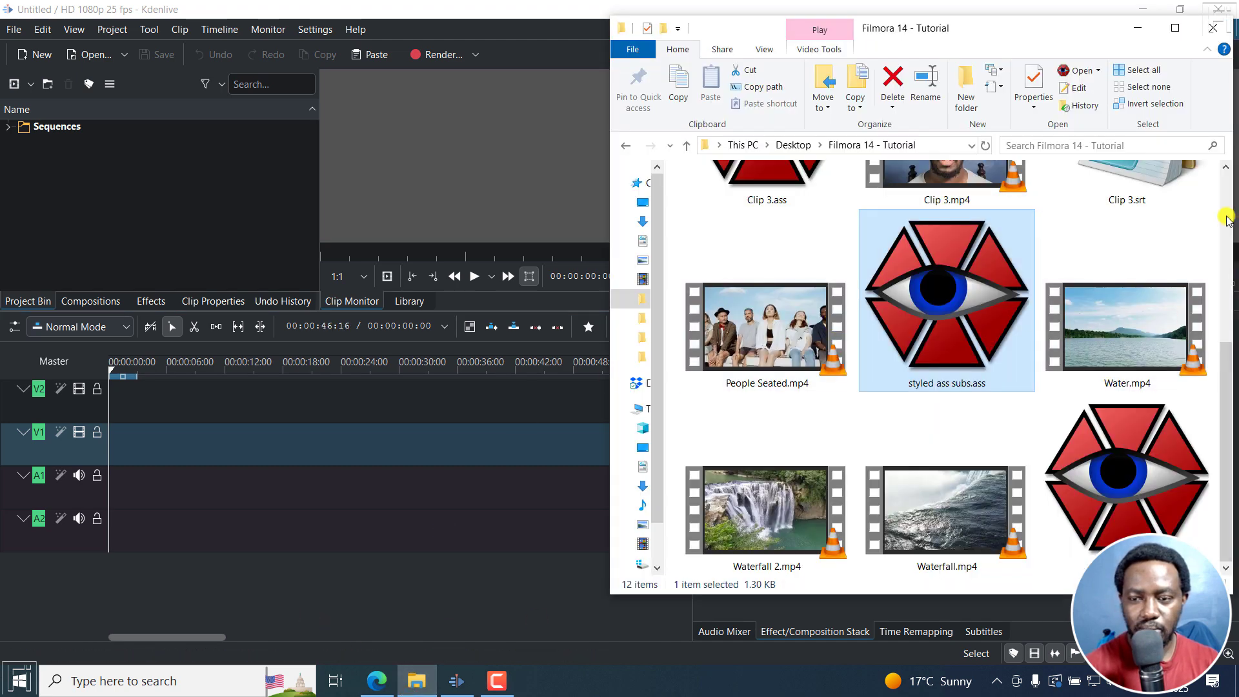
{"action": "scroll", "coordinate": [1227, 219], "scroll_direction": "up", "scroll_amount": 5}
{"action": "left_click", "coordinate": [905, 476]}
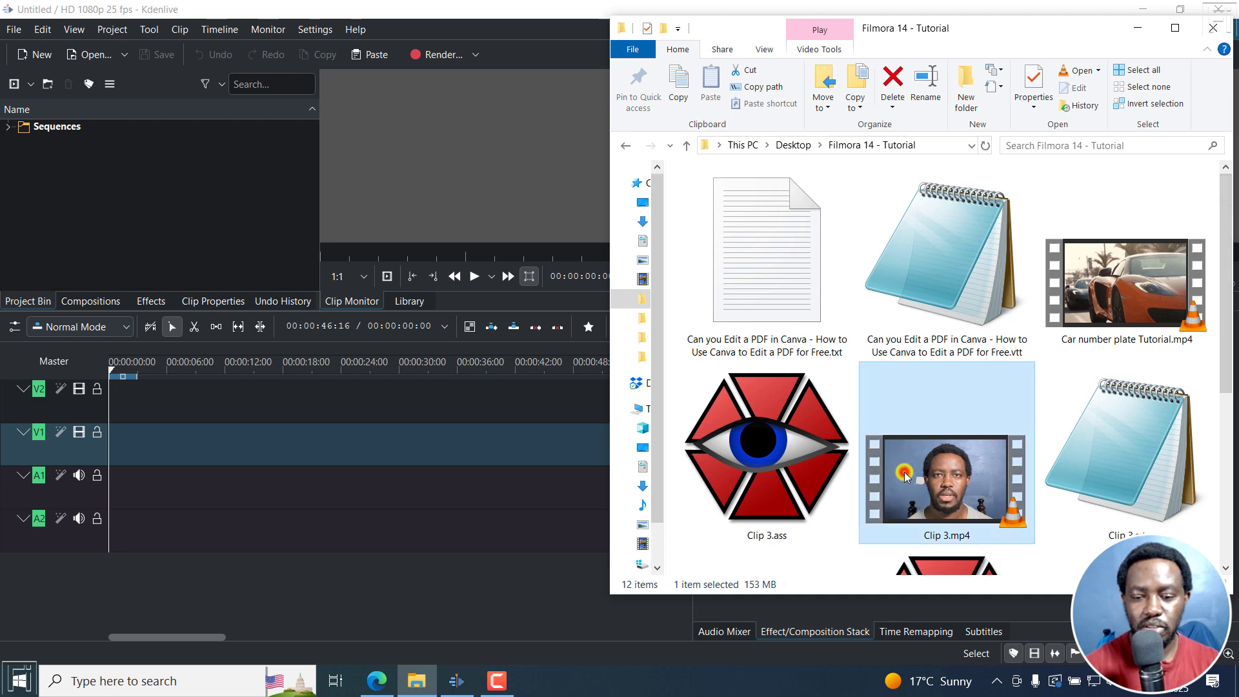
- Inspect the Clip 3 subtitle text file in Notepad, then close it
{"action": "double_click", "coordinate": [1137, 437]}
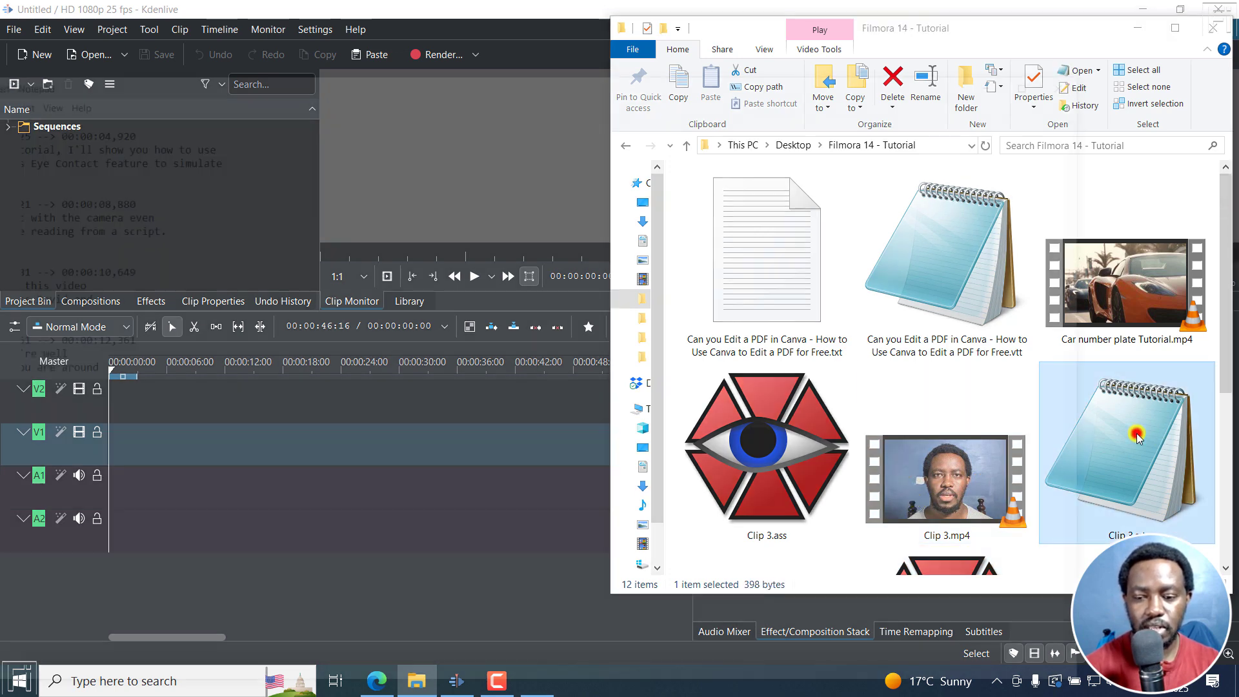
{"action": "left_click_drag", "start_coordinate": [503, 86], "coordinate": [534, 77]}
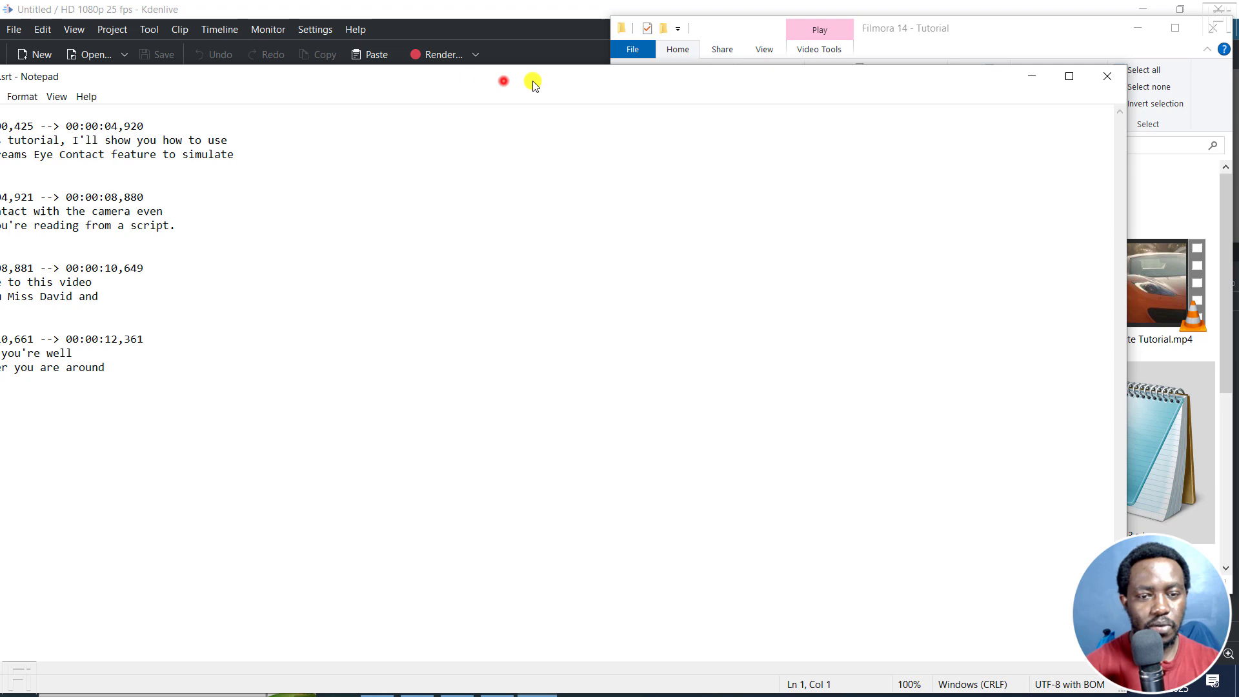
{"action": "left_click", "coordinate": [1230, 73]}
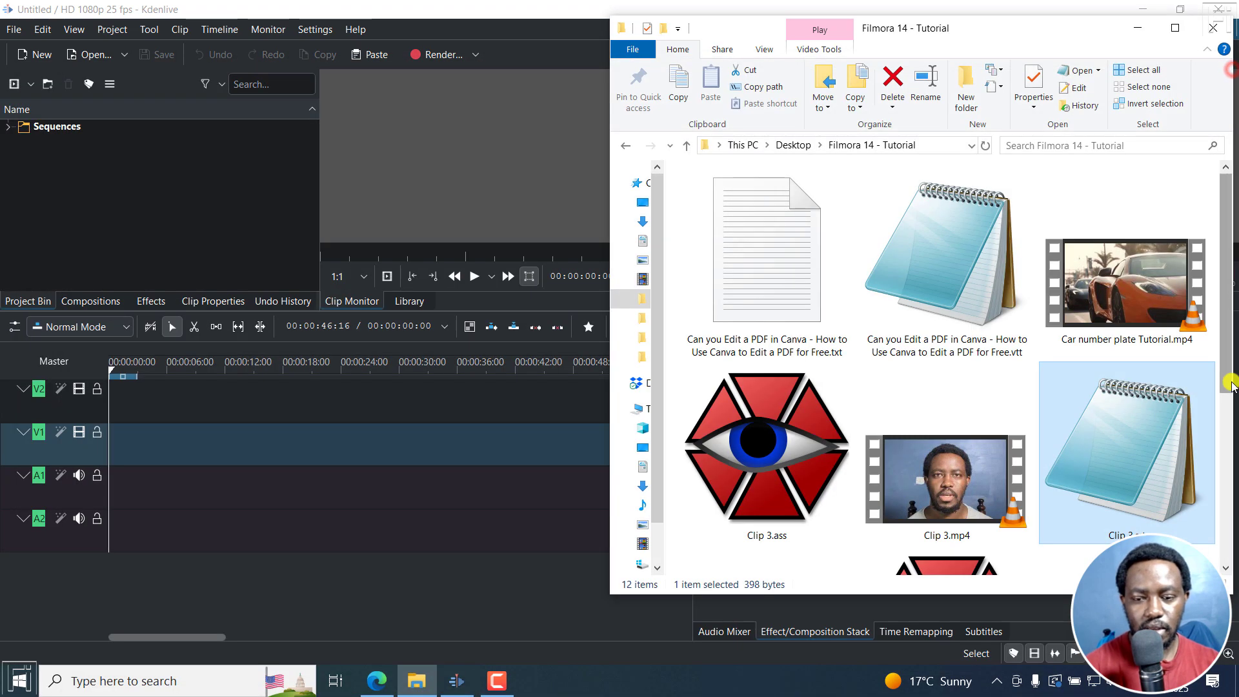
{"action": "mouse_move", "coordinate": [776, 457]}
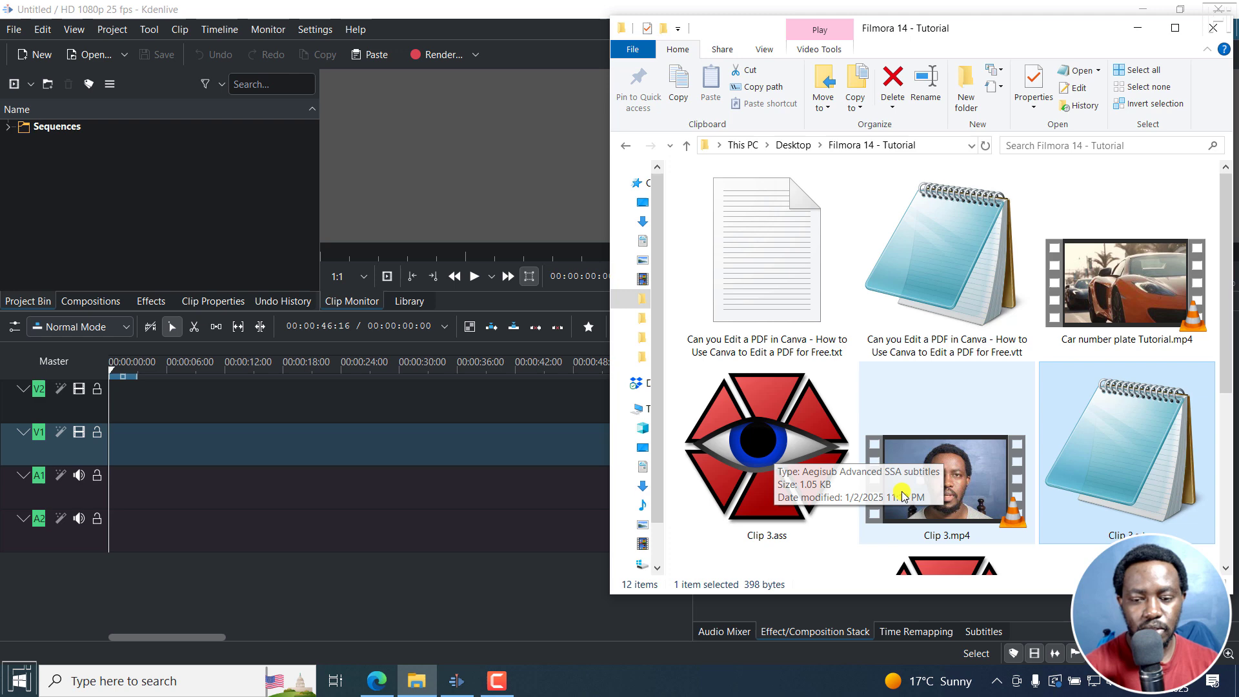
- Drop Clip 3.mp4 into the bin and timeline and switch the project to HD 1080p 30 fps
{"action": "left_click_drag", "start_coordinate": [936, 483], "coordinate": [150, 232]}
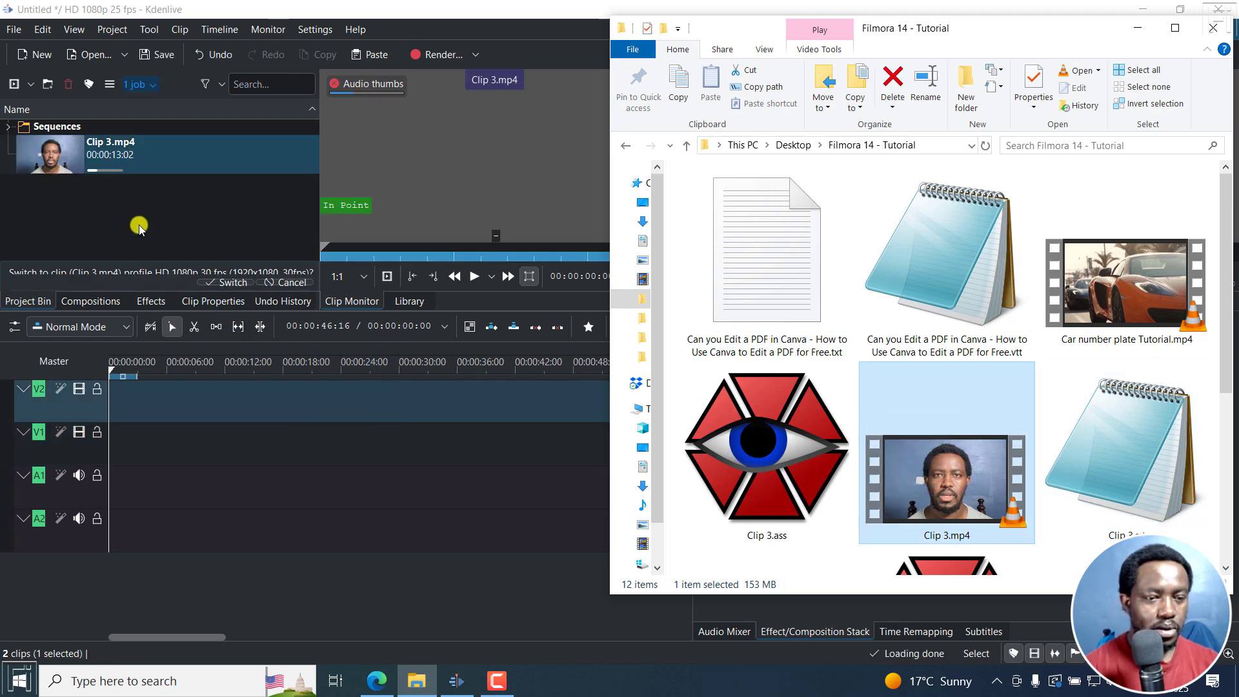
{"action": "left_click_drag", "start_coordinate": [83, 166], "coordinate": [111, 444]}
{"action": "left_click", "coordinate": [225, 275]}
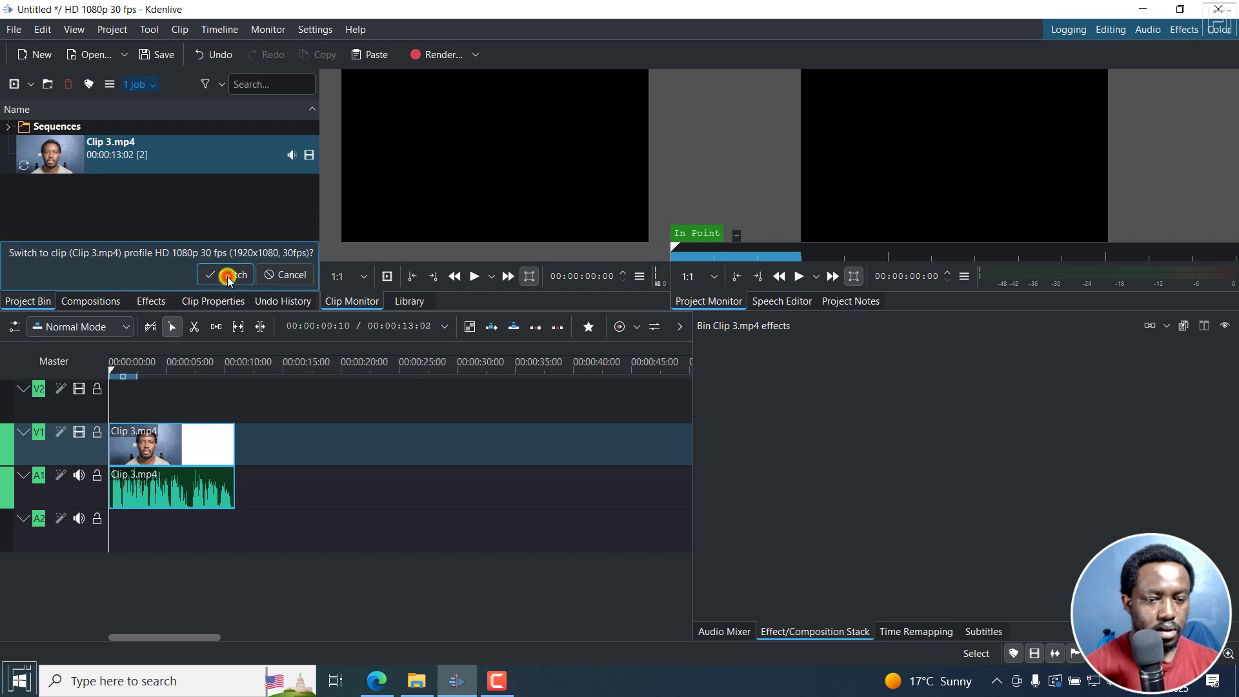
{"action": "left_click", "coordinate": [138, 387]}
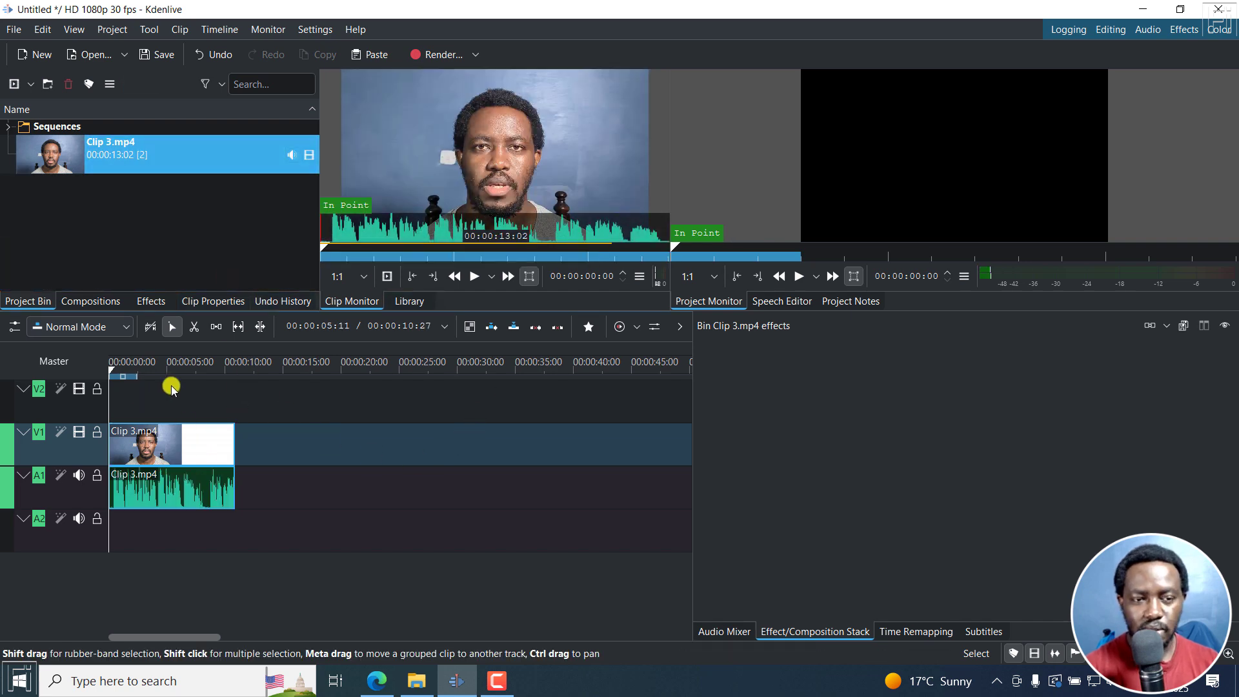
{"action": "left_click", "coordinate": [172, 359]}
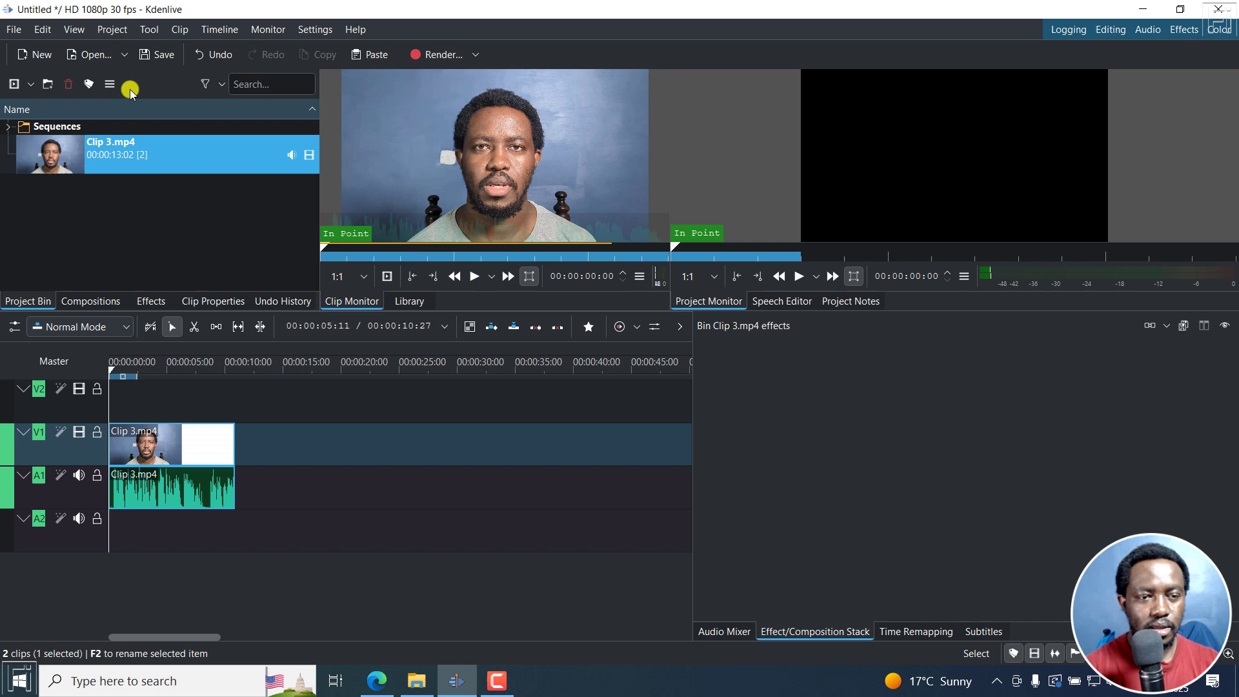
- Start a subtitle import and choose Clip 3.srt from the Filmora 14 - Tutorial folder
{"action": "left_click", "coordinate": [110, 30]}
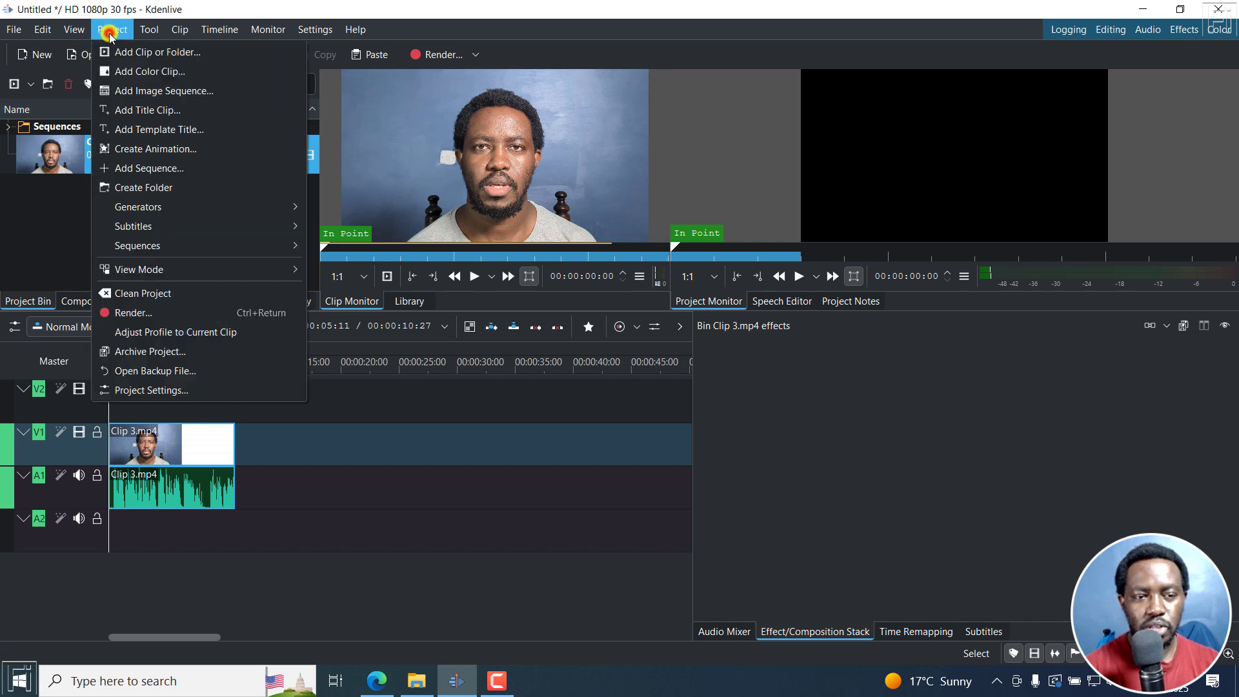
{"action": "left_click", "coordinate": [147, 224]}
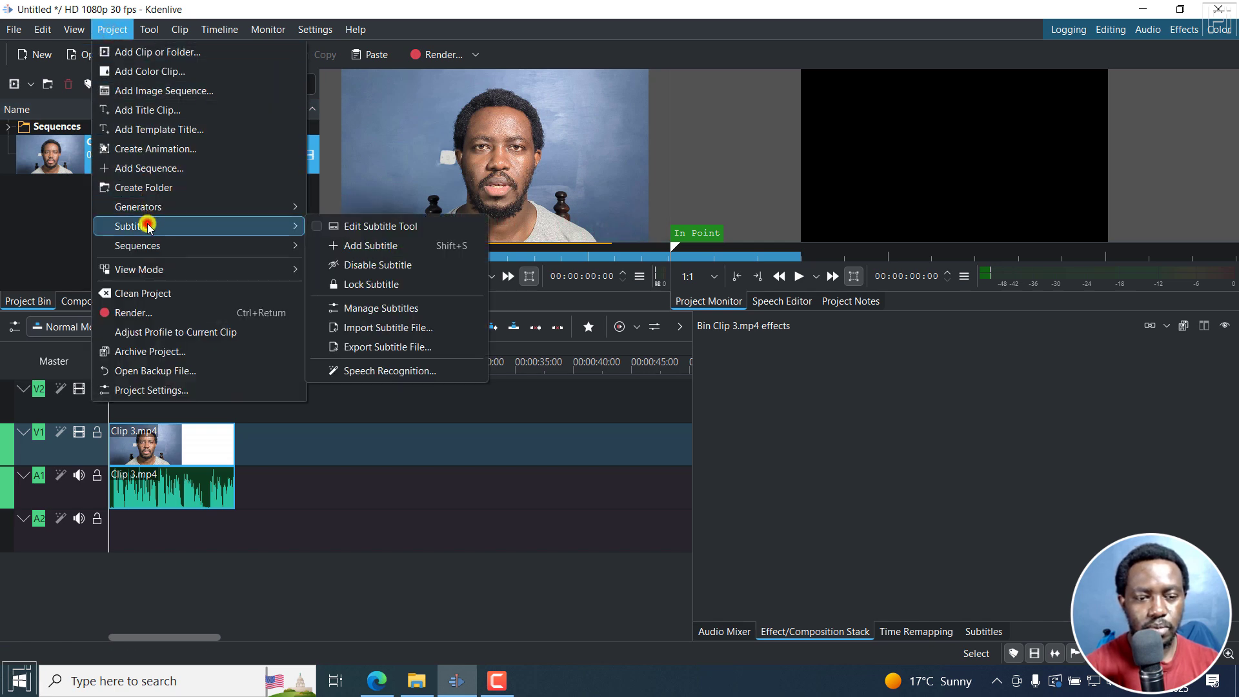
{"action": "left_click", "coordinate": [388, 328]}
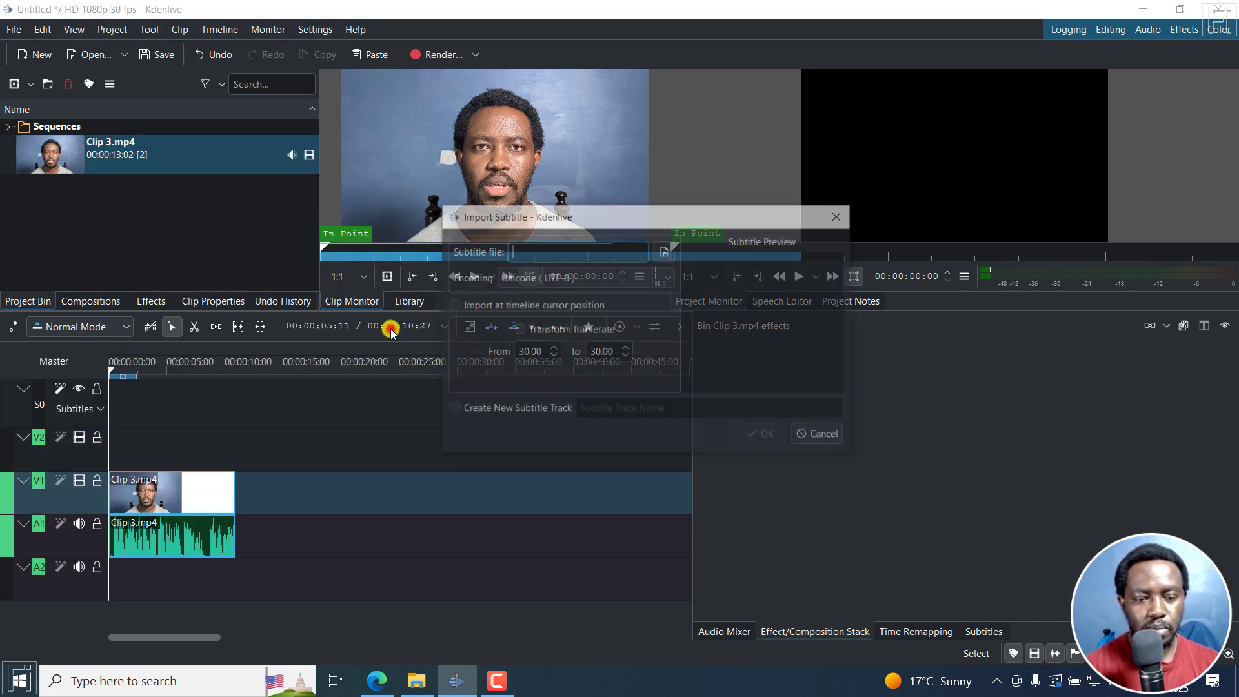
{"action": "left_click", "coordinate": [665, 250]}
{"action": "left_click", "coordinate": [477, 373]}
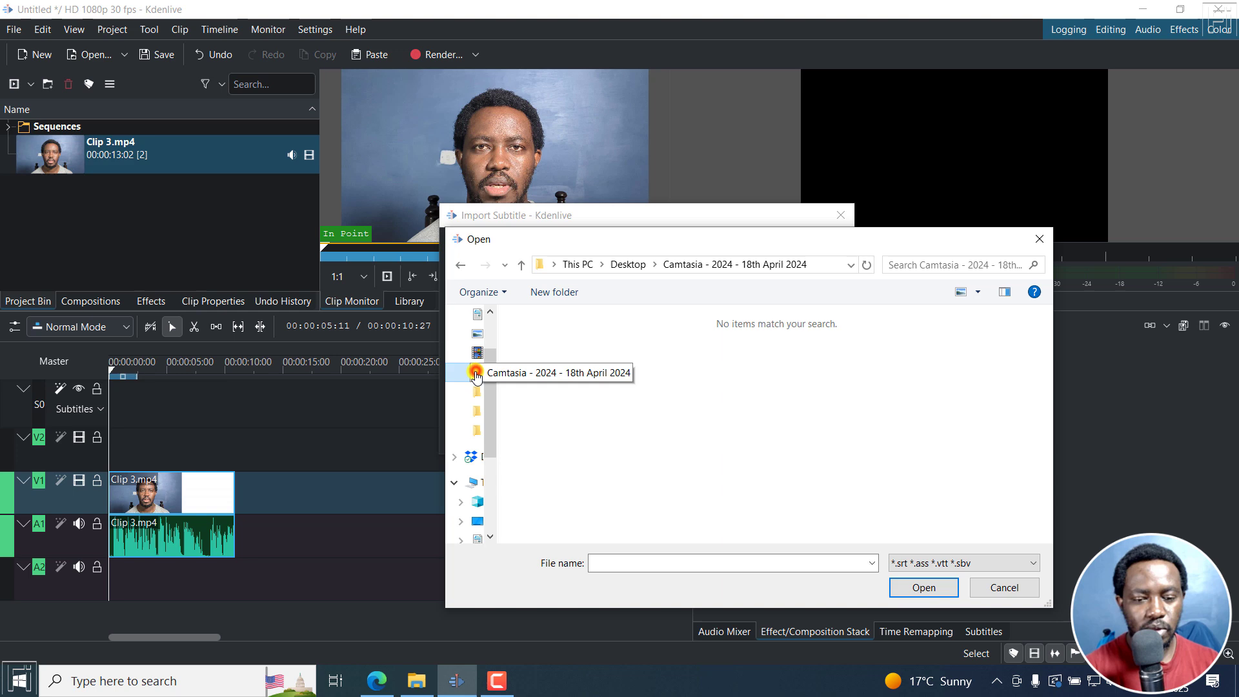
{"action": "left_click", "coordinate": [482, 392]}
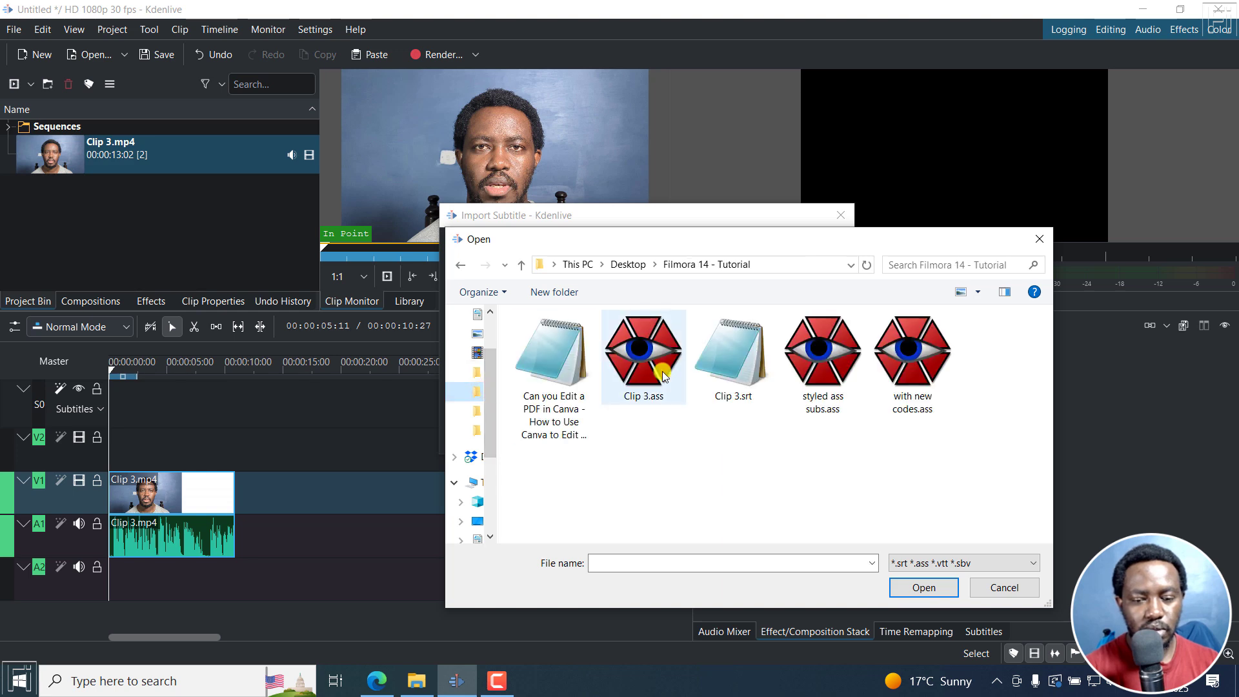
{"action": "left_click", "coordinate": [726, 380]}
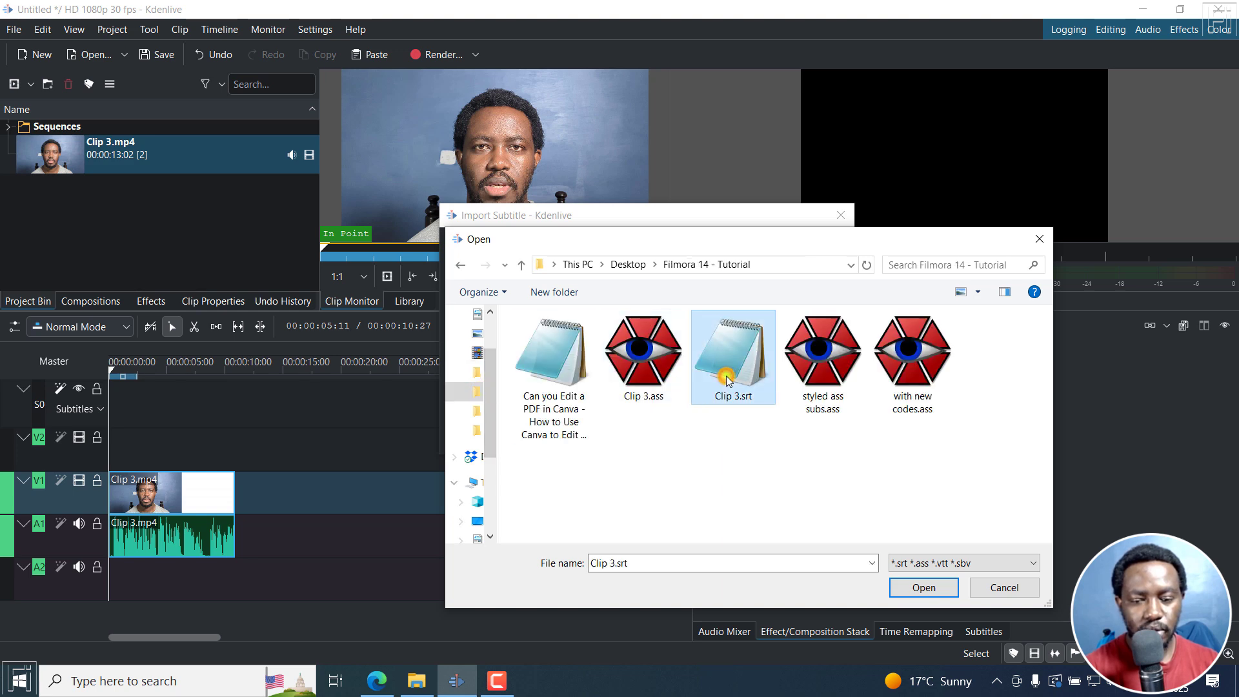
{"action": "left_click", "coordinate": [917, 587]}
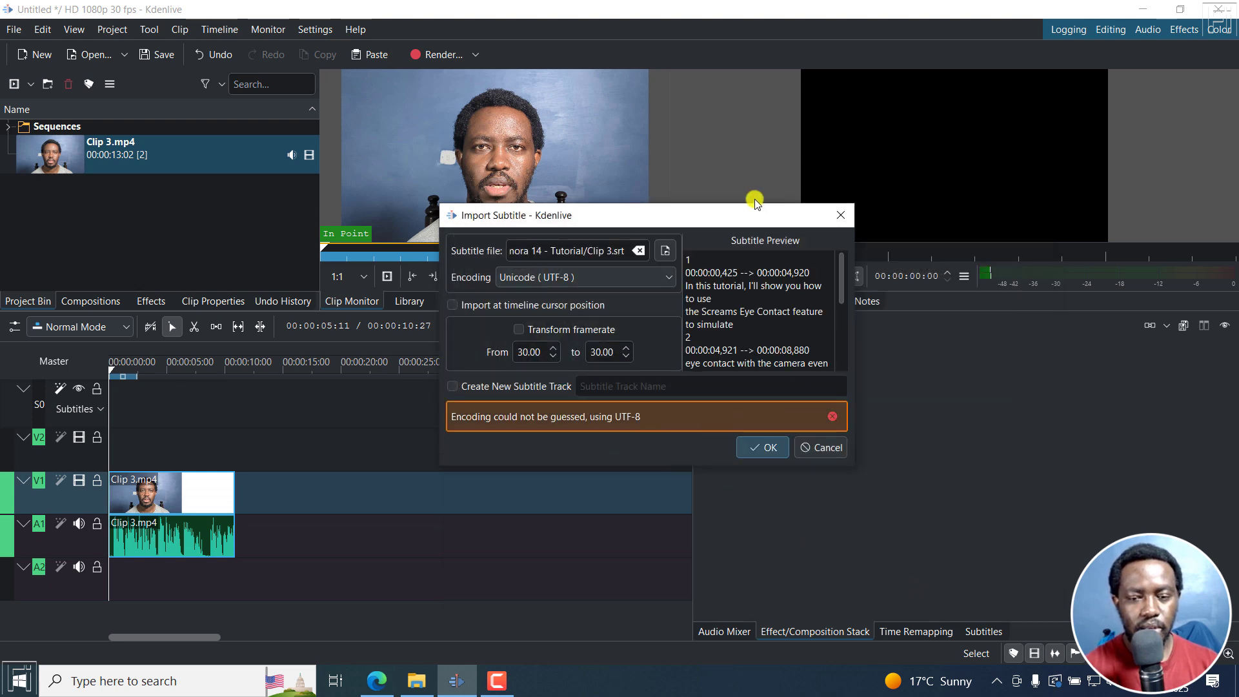
- Enlarge the Import Subtitle dialog and keep the encoding on Unicode (UTF-8)
{"action": "left_click_drag", "start_coordinate": [755, 202], "coordinate": [742, 82]}
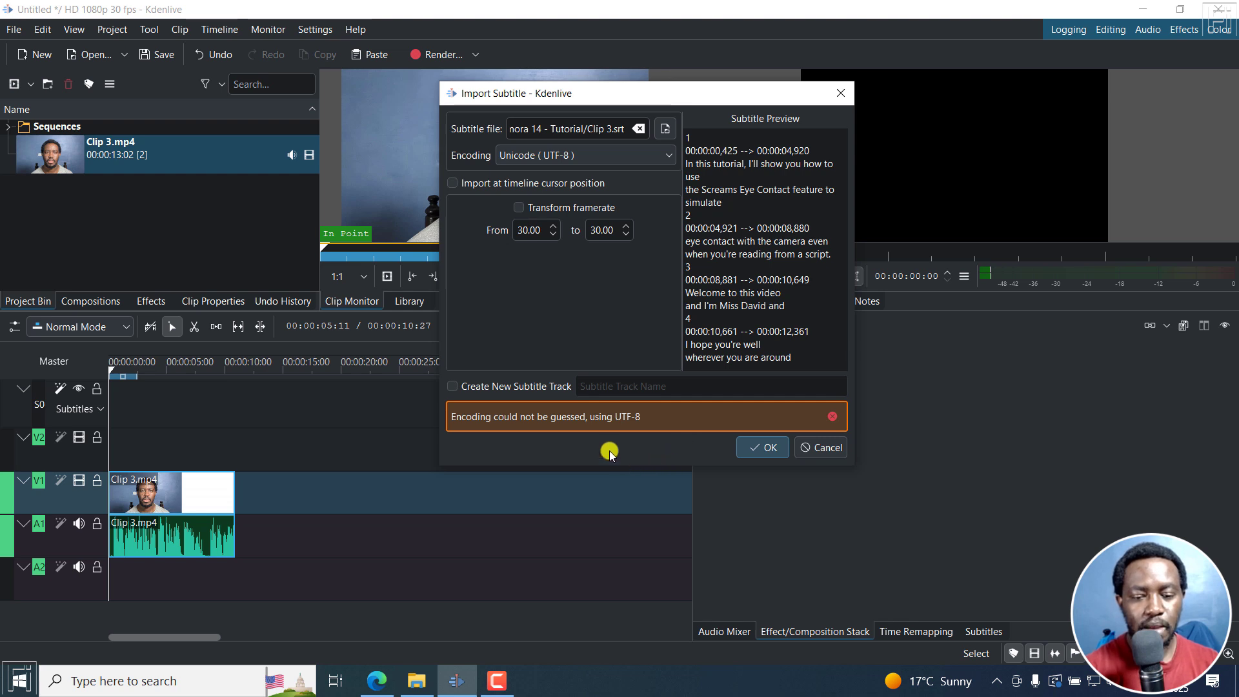
{"action": "left_click", "coordinate": [667, 155]}
{"action": "left_click", "coordinate": [470, 155]}
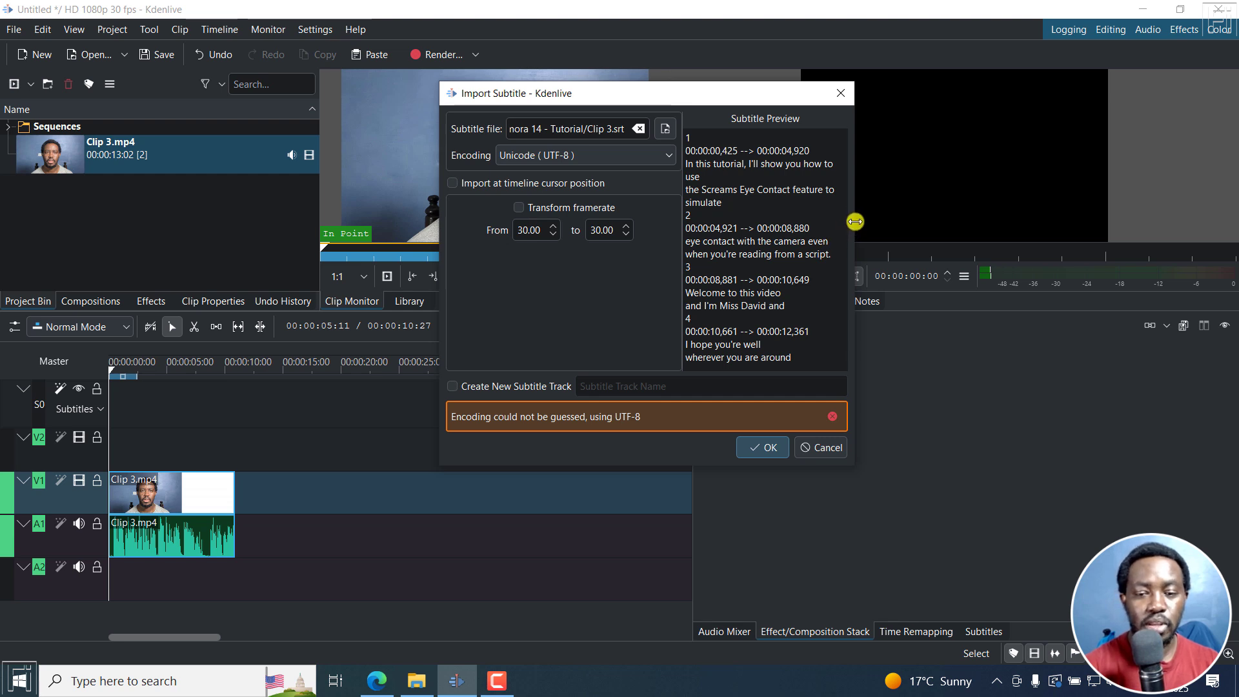
{"action": "left_click_drag", "start_coordinate": [855, 221], "coordinate": [1142, 195]}
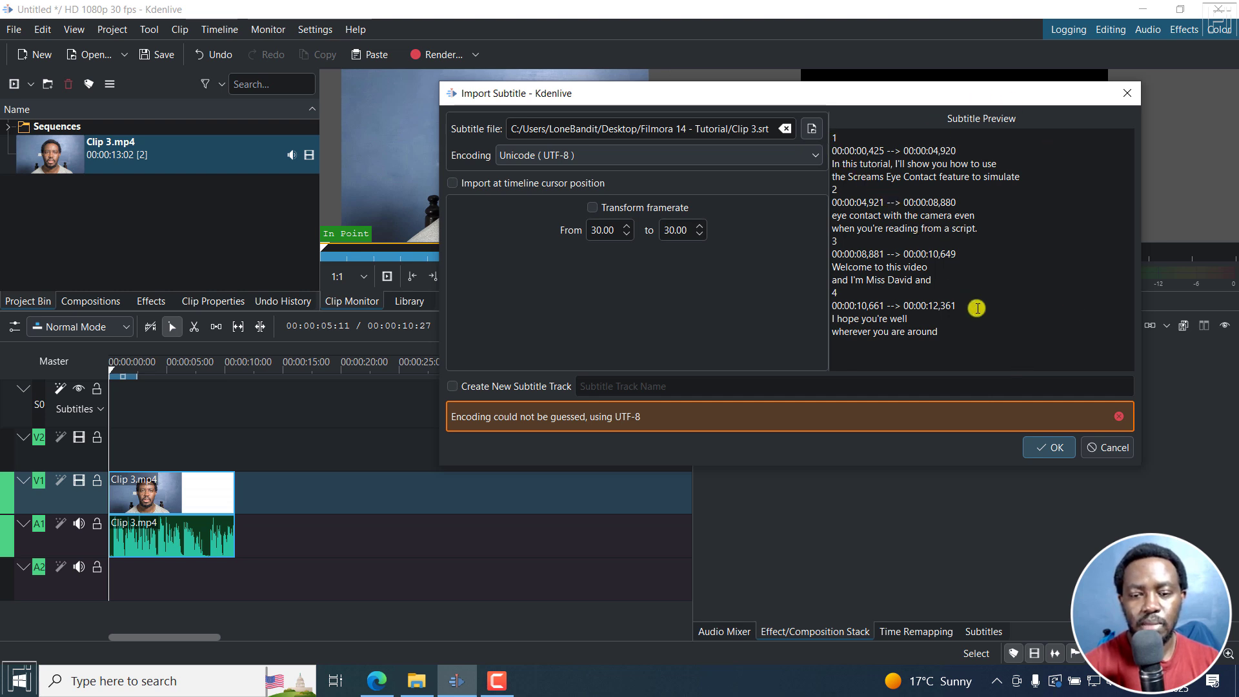
{"action": "left_click", "coordinate": [845, 139]}
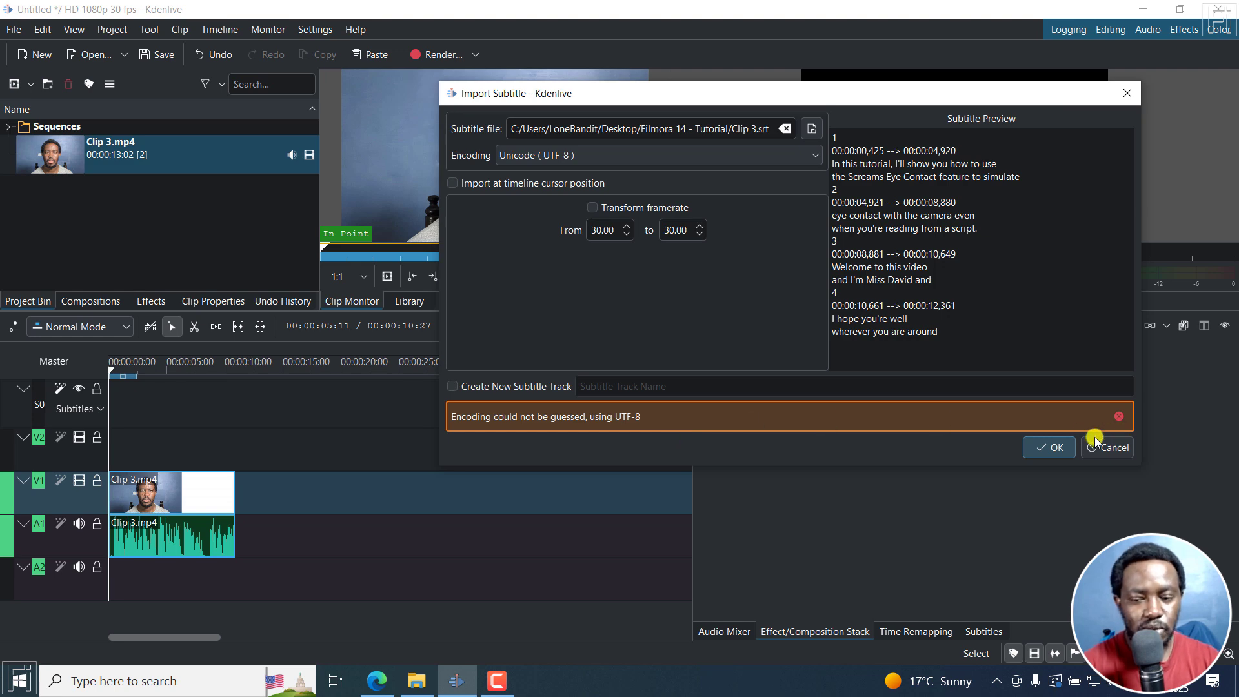
- Import the captions, then park the playhead at 00:00:06:01 where the second subtitle shows
{"action": "left_click", "coordinate": [1051, 448]}
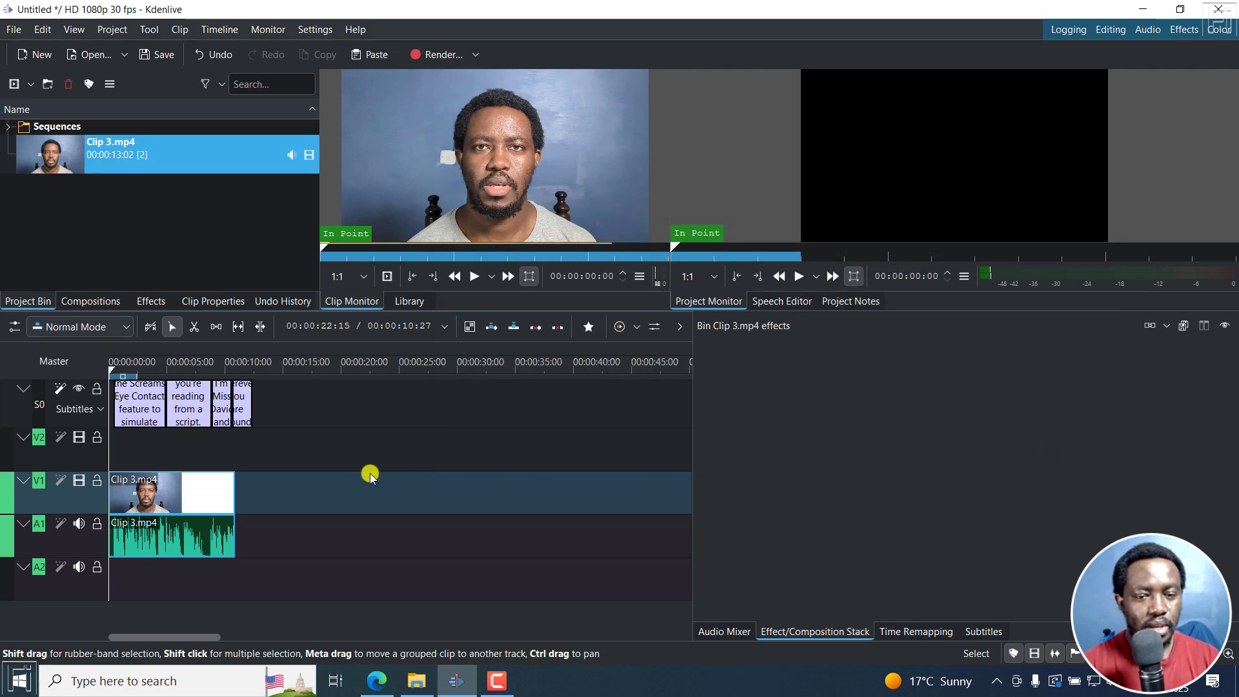
{"action": "left_click", "coordinate": [136, 365]}
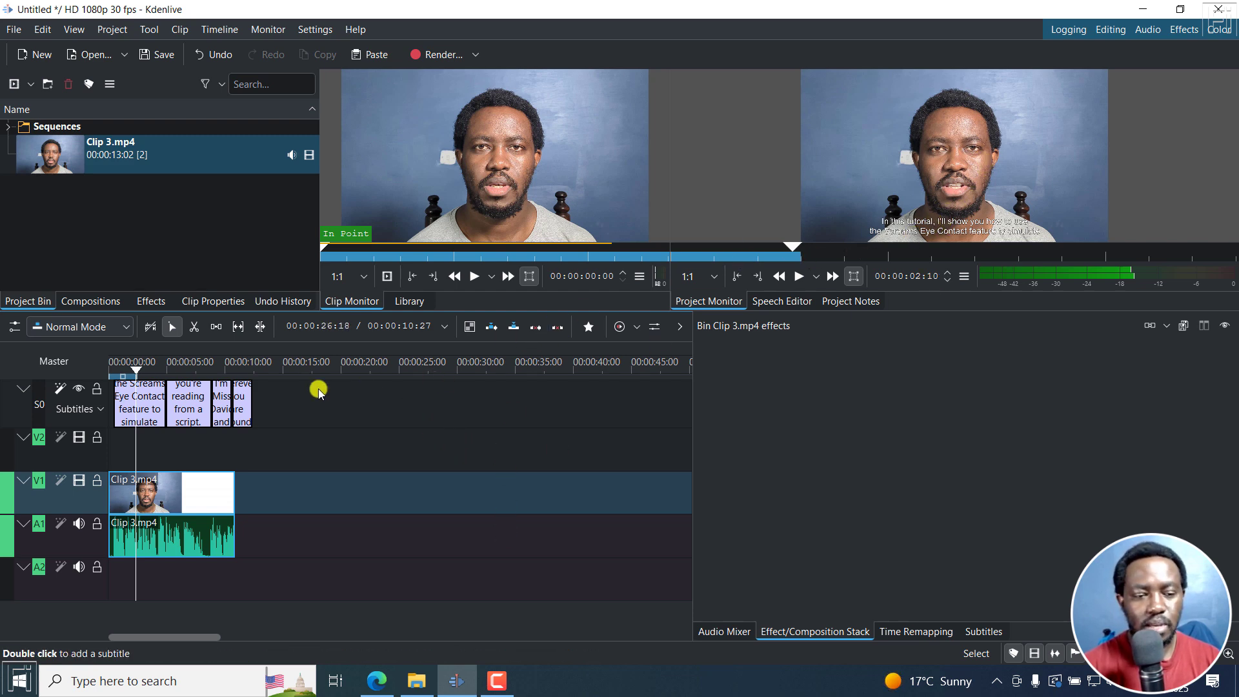
{"action": "left_click", "coordinate": [188, 364]}
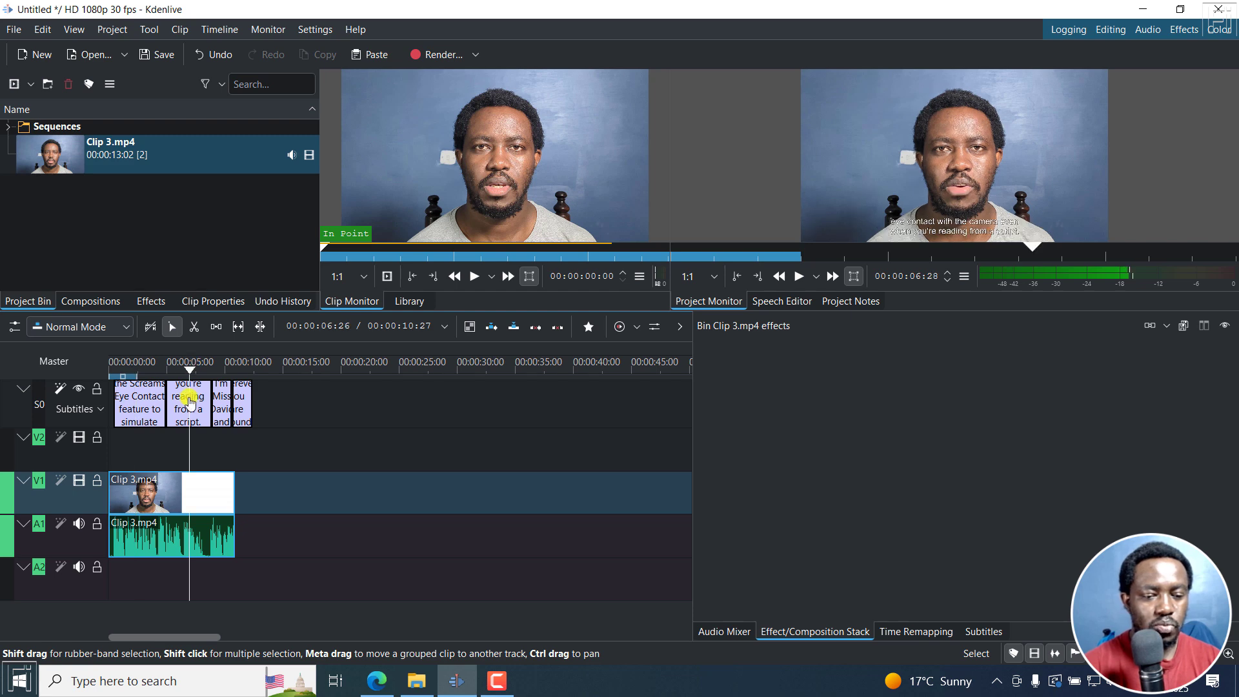
{"action": "left_click", "coordinate": [217, 362]}
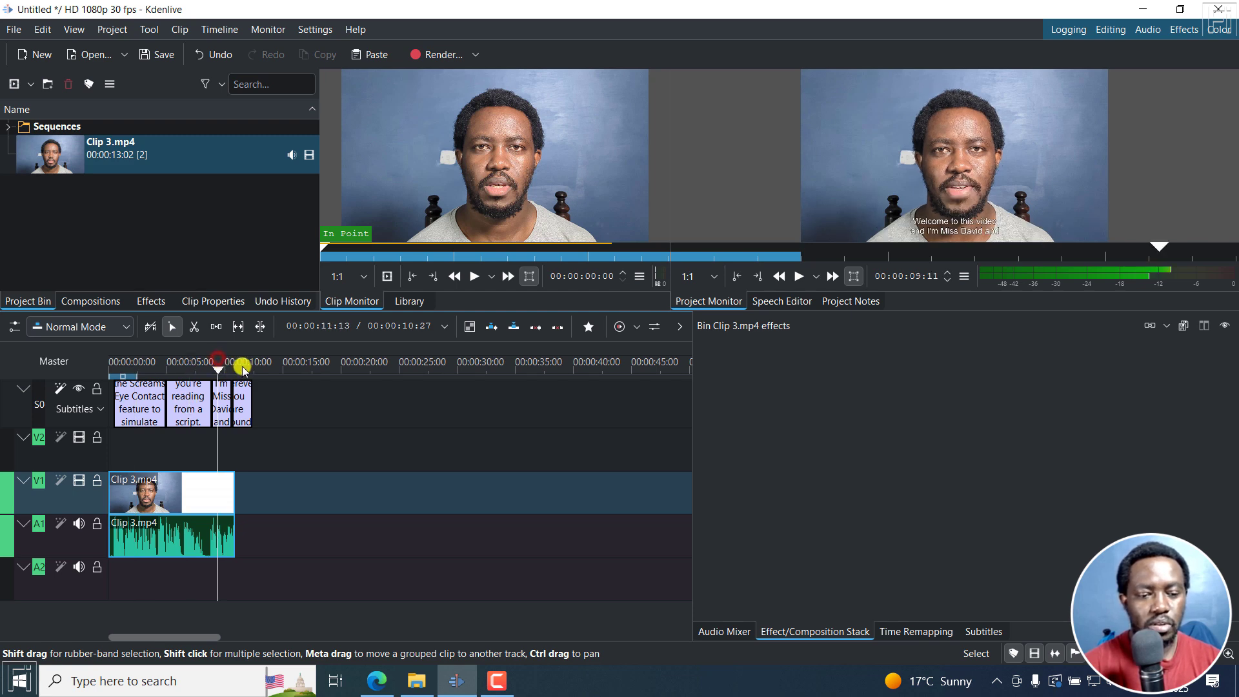
{"action": "left_click", "coordinate": [247, 365]}
{"action": "left_click", "coordinate": [179, 365]}
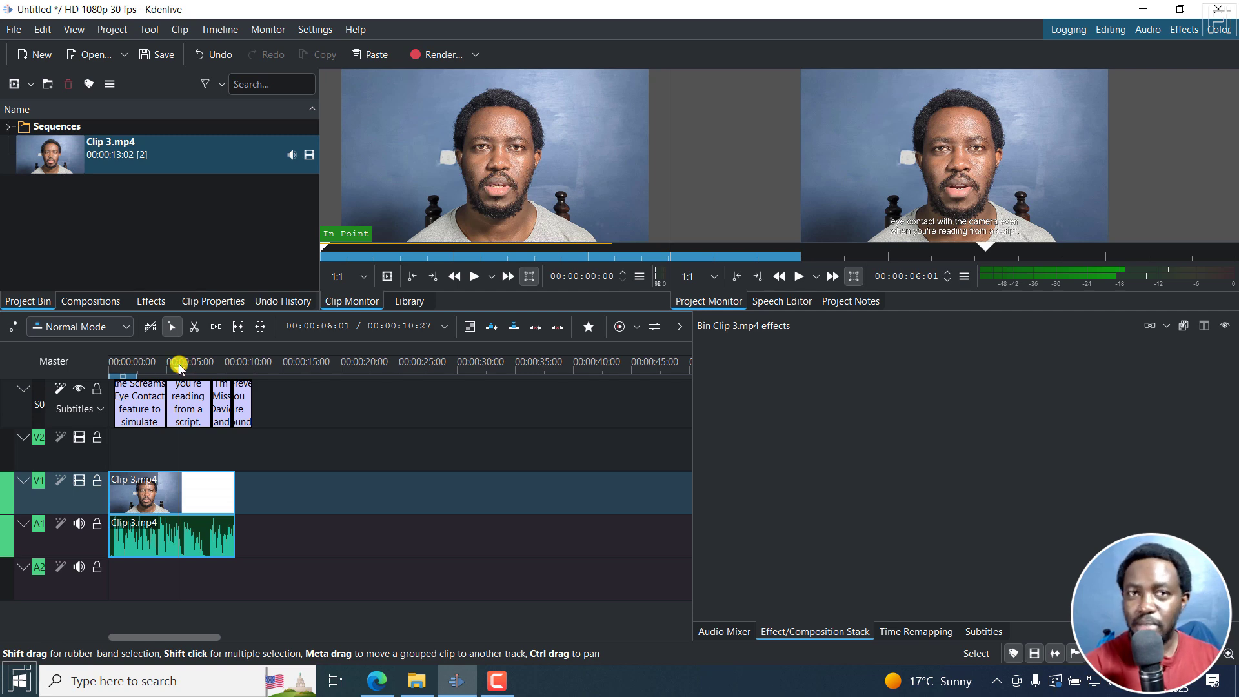
- Load the second caption (00:00:04:28 to 00:00:08:26) into the editor and reveal its extra tag options
{"action": "left_click", "coordinate": [189, 408]}
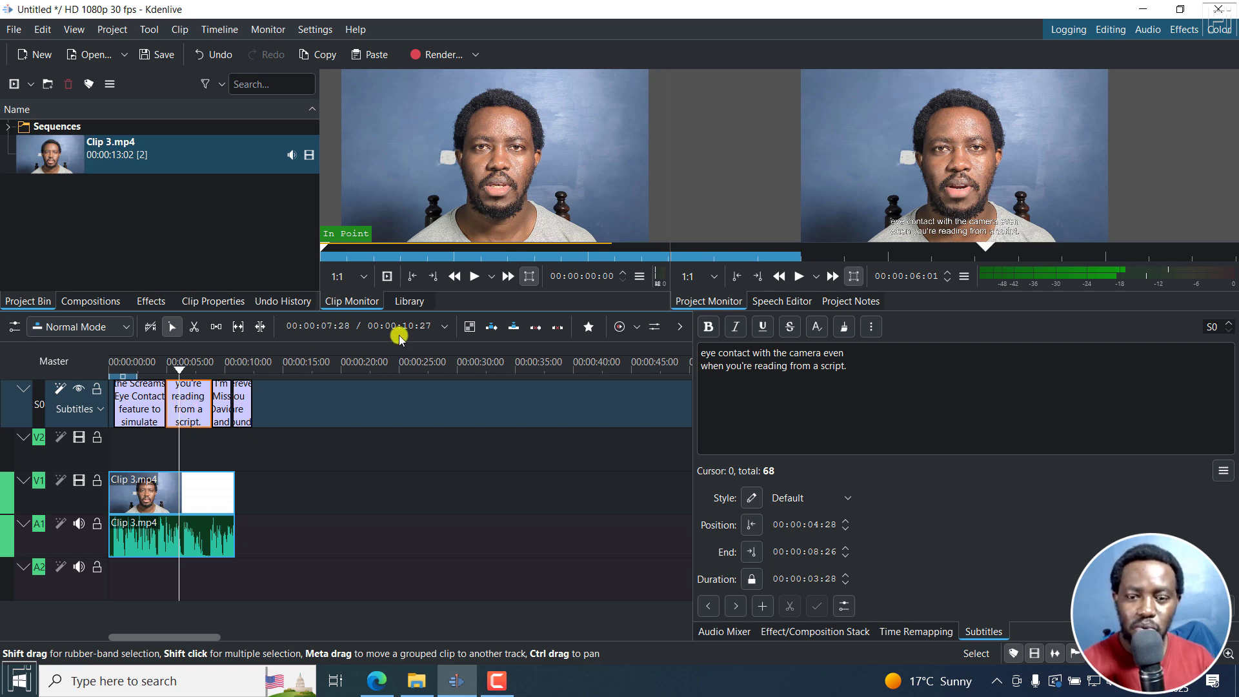
{"action": "left_click", "coordinate": [871, 331]}
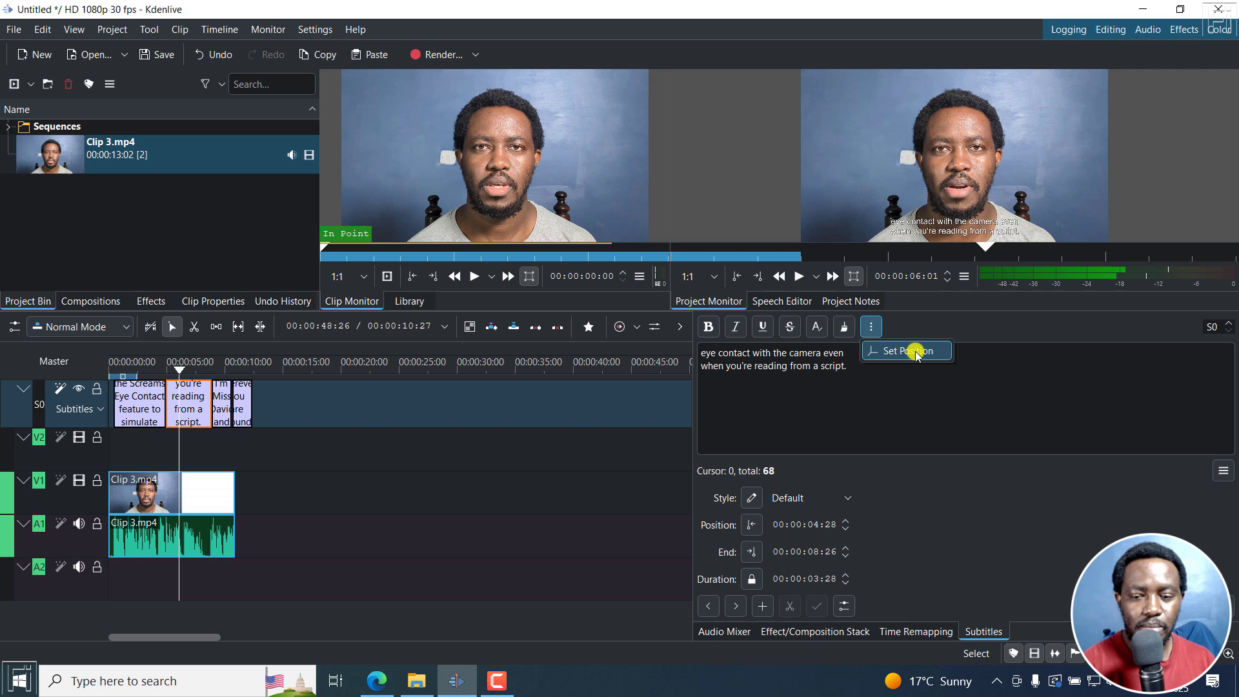
- Give the second subtitle a \pos(944,949) position tag
{"action": "left_click", "coordinate": [917, 352]}
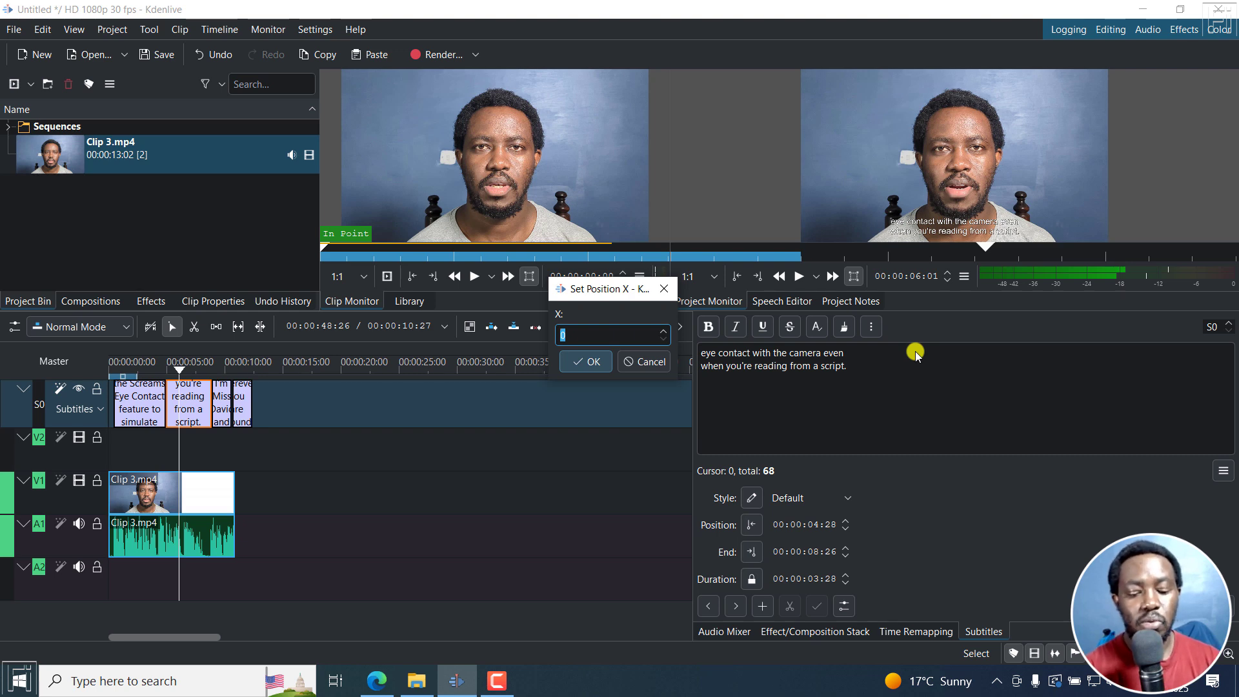
{"action": "type", "text": "944"}
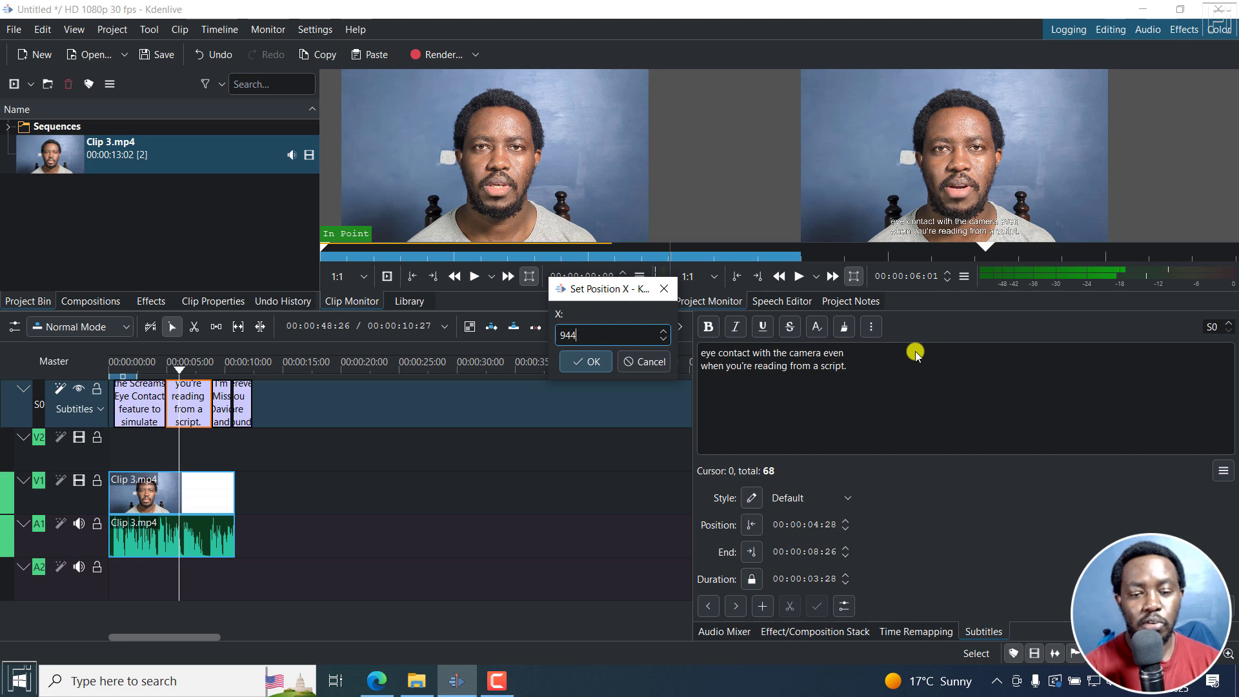
{"action": "left_click", "coordinate": [592, 362]}
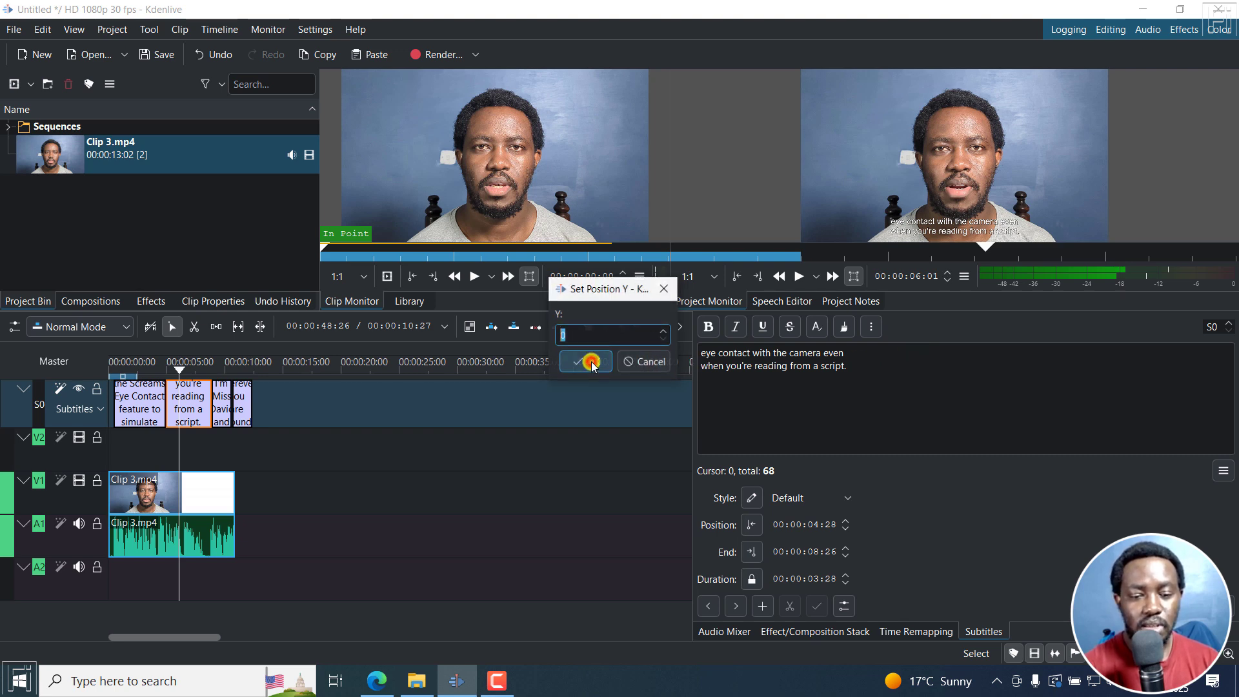
{"action": "type", "text": "949"}
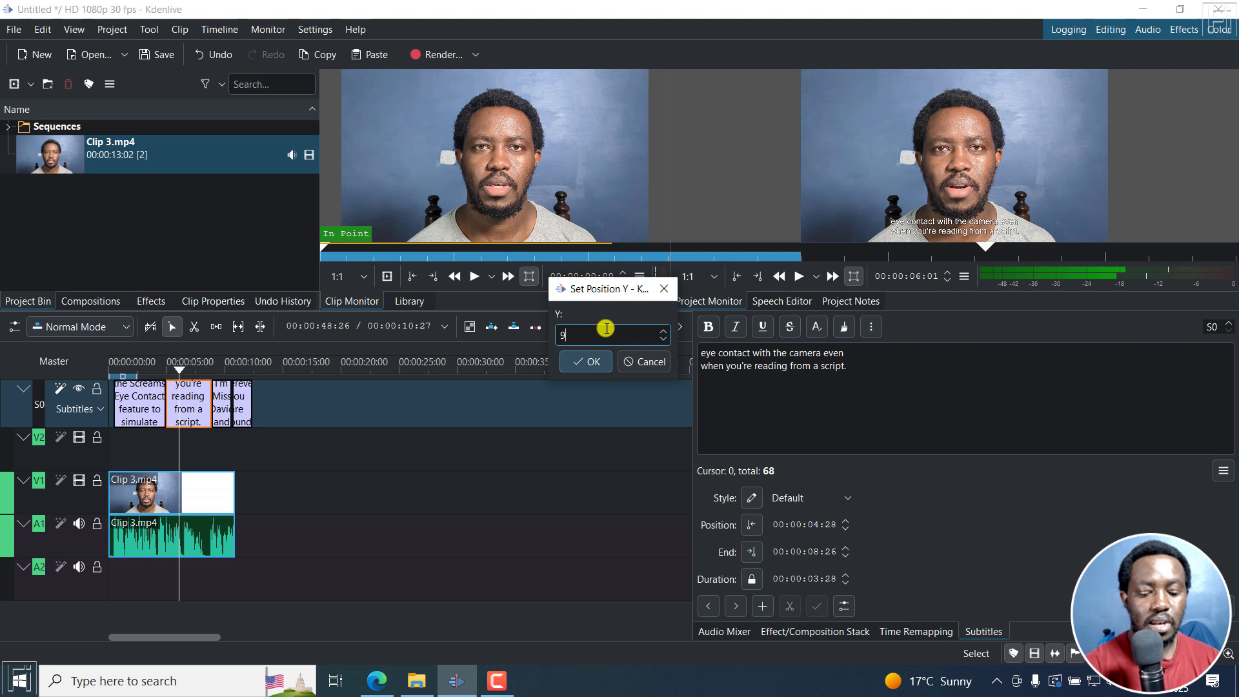
{"action": "left_click", "coordinate": [595, 361]}
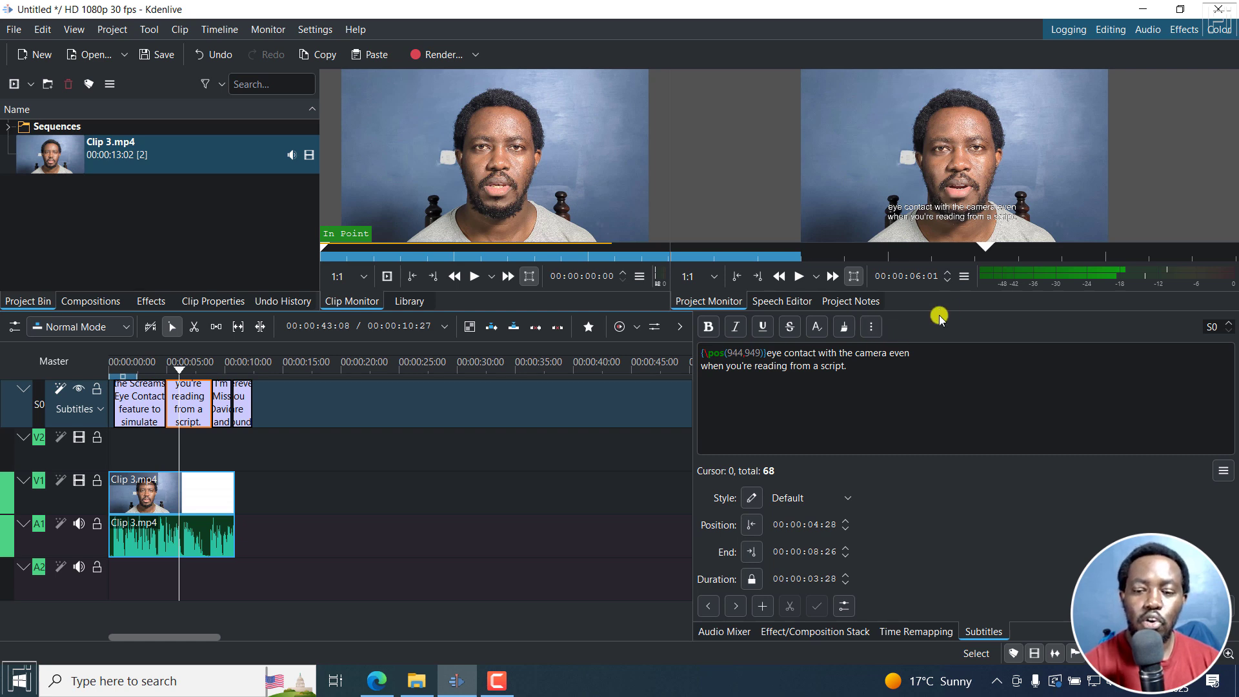
{"action": "left_click", "coordinate": [876, 327]}
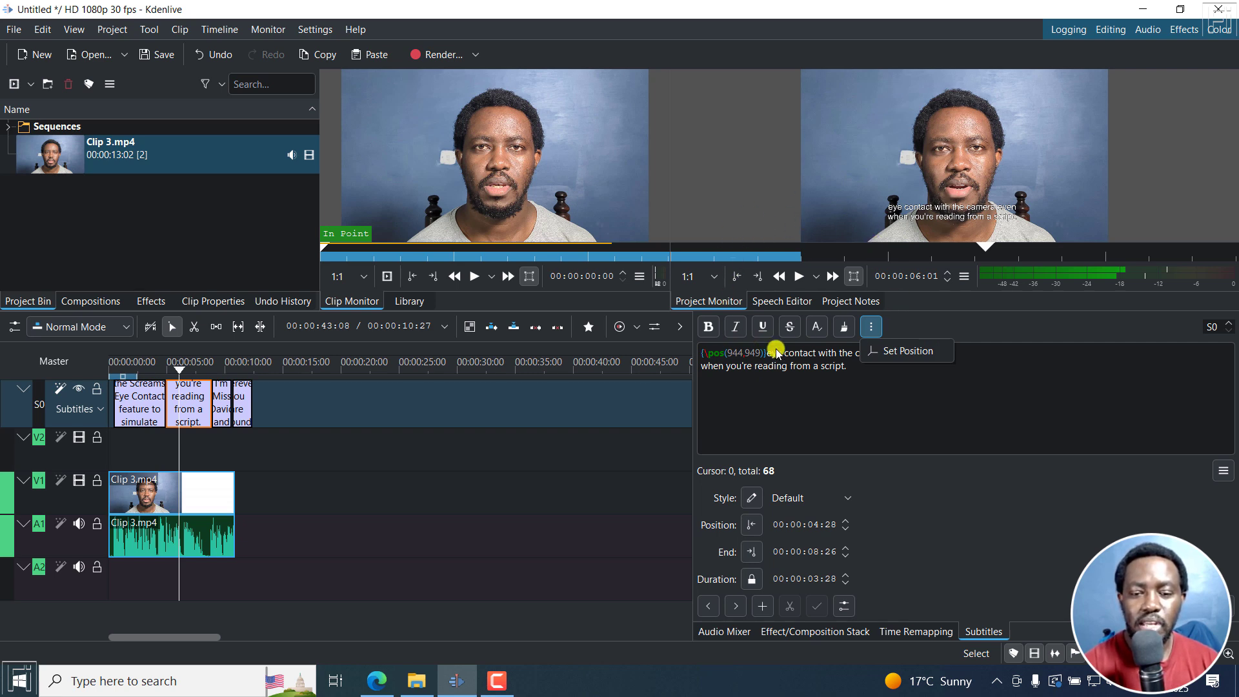
{"action": "left_click", "coordinate": [960, 326]}
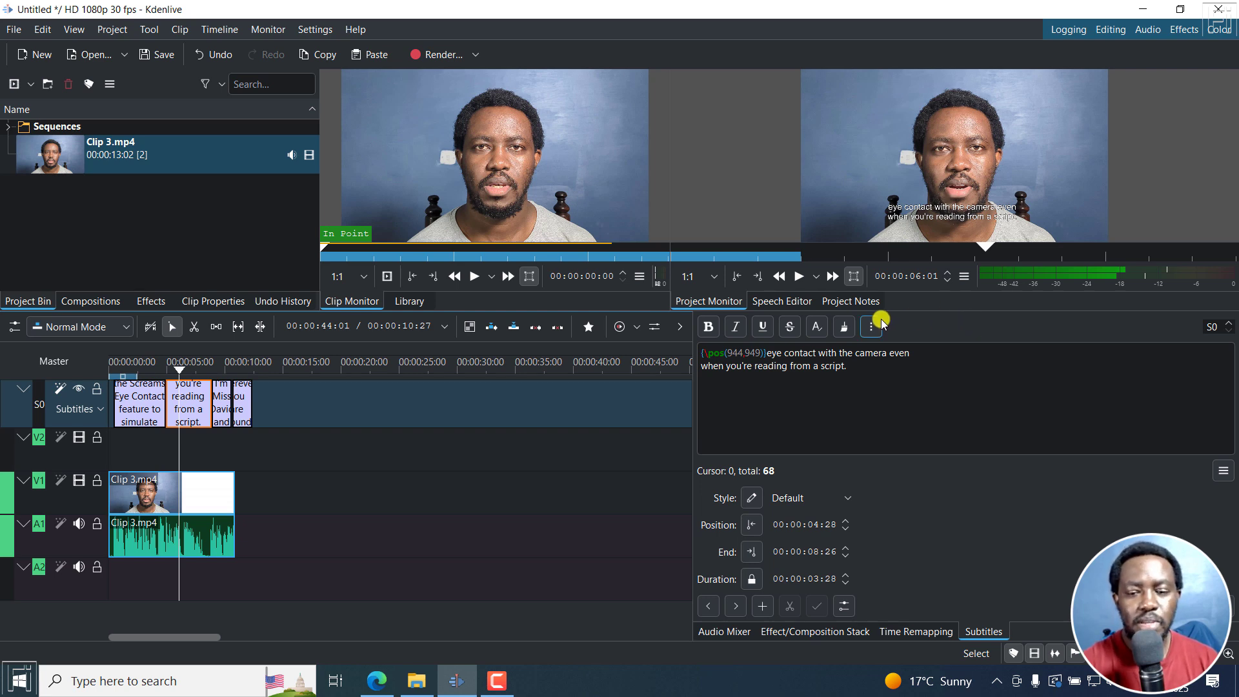
- Launch Subtitle Edit with styled ass subs.ass and select the first caption row
{"action": "left_click", "coordinate": [132, 692]}
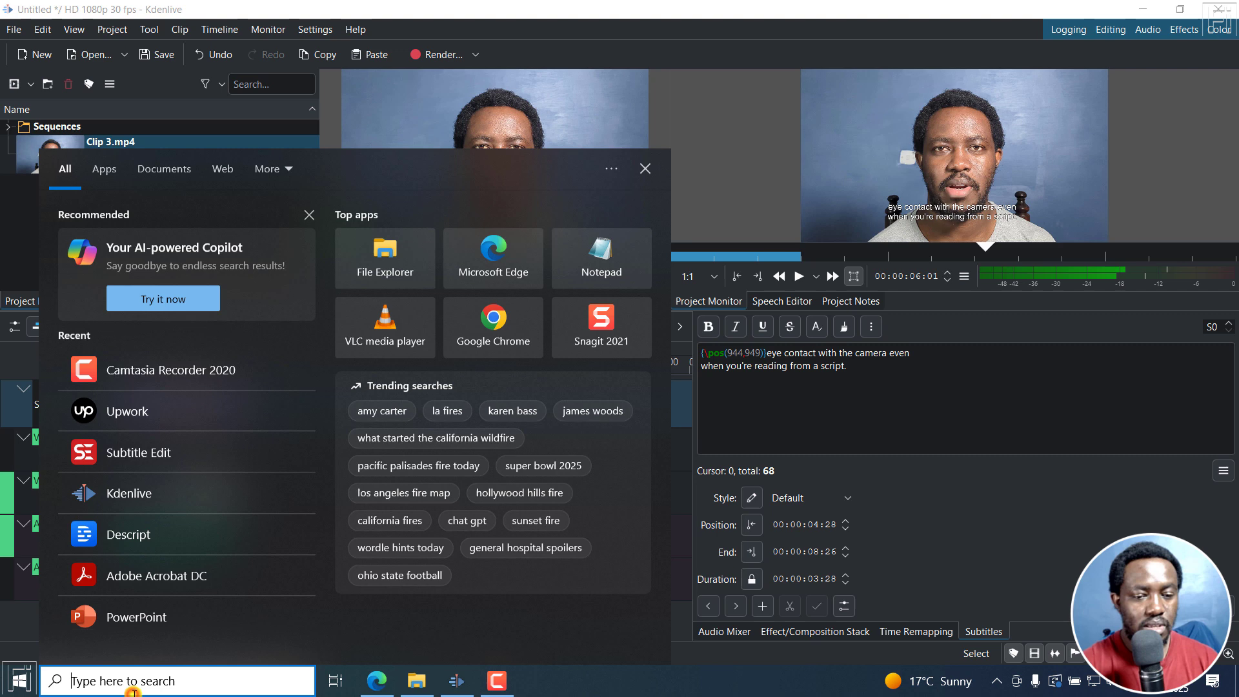
{"action": "left_click", "coordinate": [166, 455]}
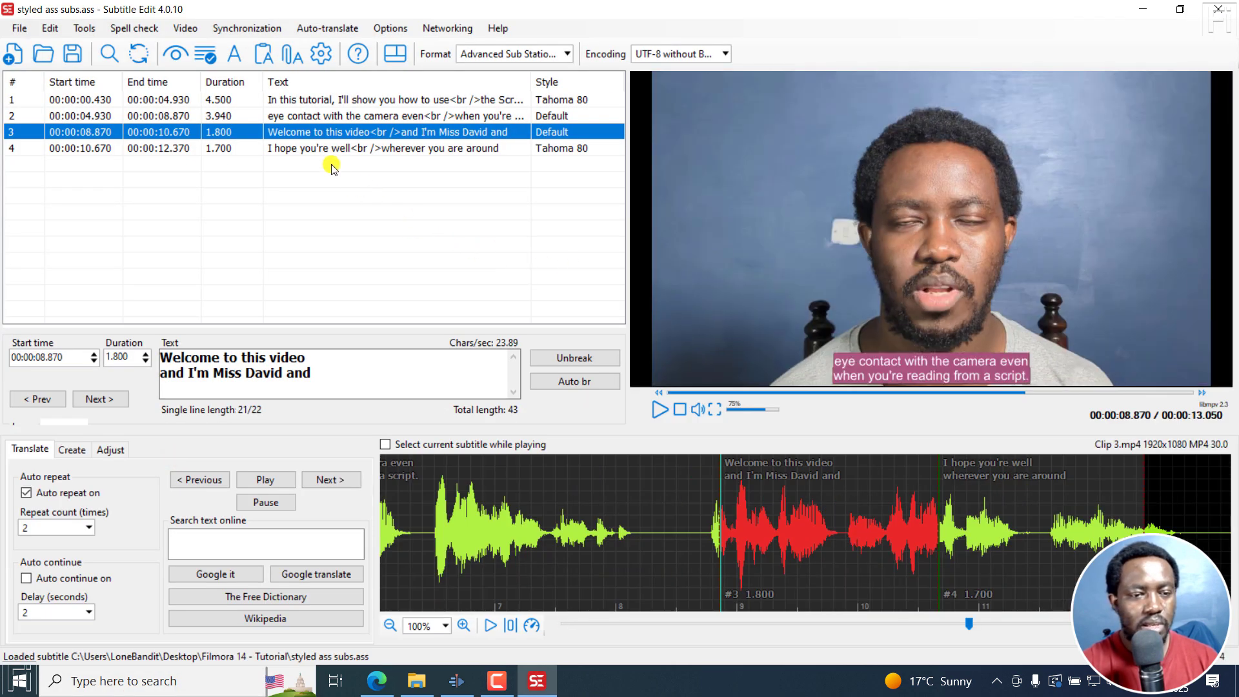
{"action": "left_click", "coordinate": [312, 100]}
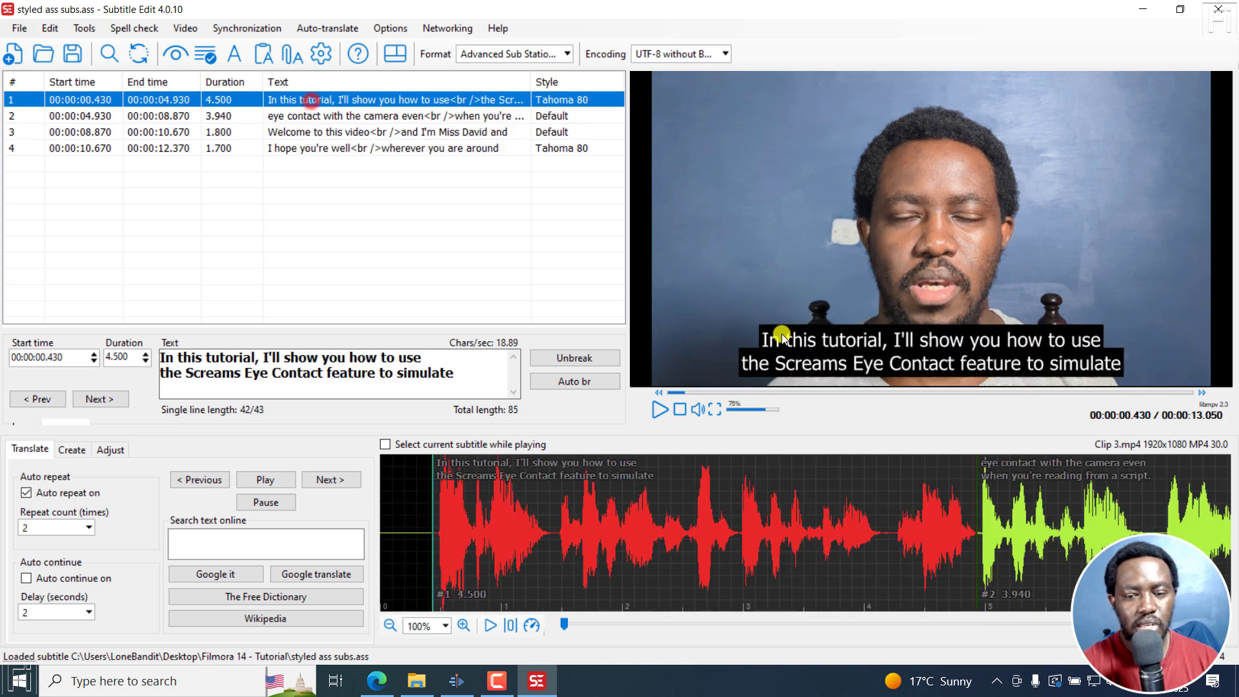
- Try top-centre {\an8} alignment on the first caption, then undo it so it stays bottom-aligned
{"action": "right_click", "coordinate": [401, 102]}
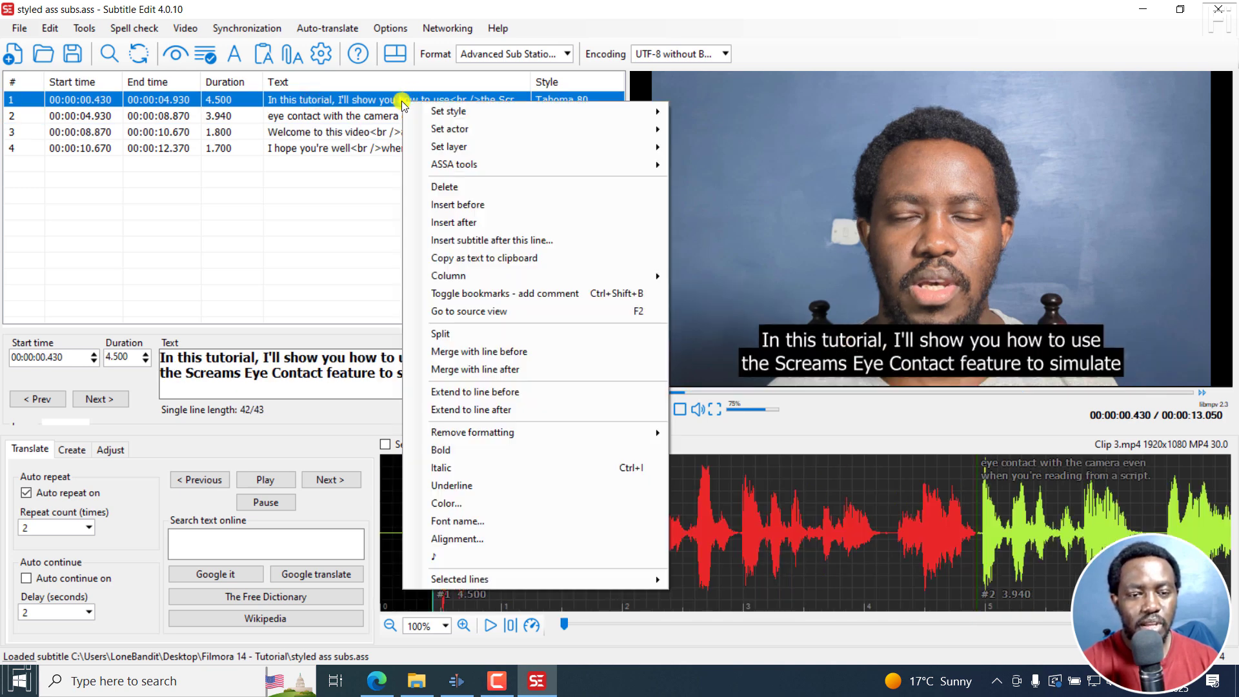
{"action": "left_click", "coordinate": [484, 538]}
{"action": "left_click", "coordinate": [545, 520]}
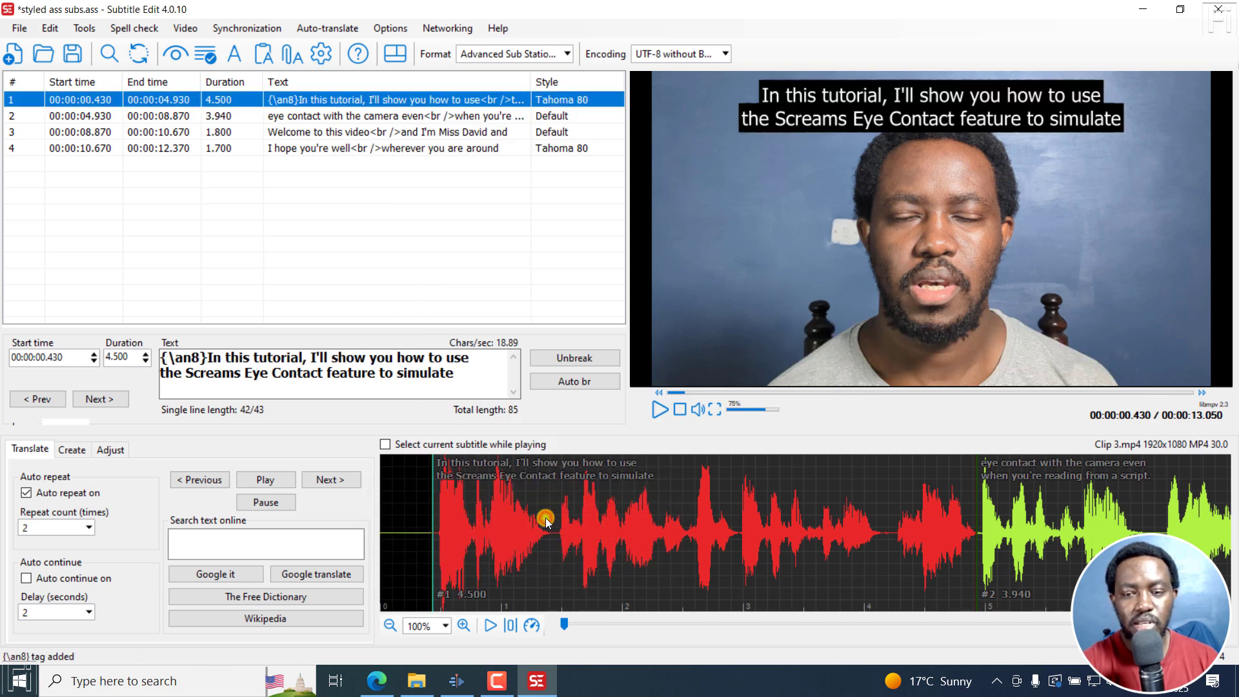
{"action": "right_click", "coordinate": [354, 99]}
{"action": "left_click", "coordinate": [255, 175]}
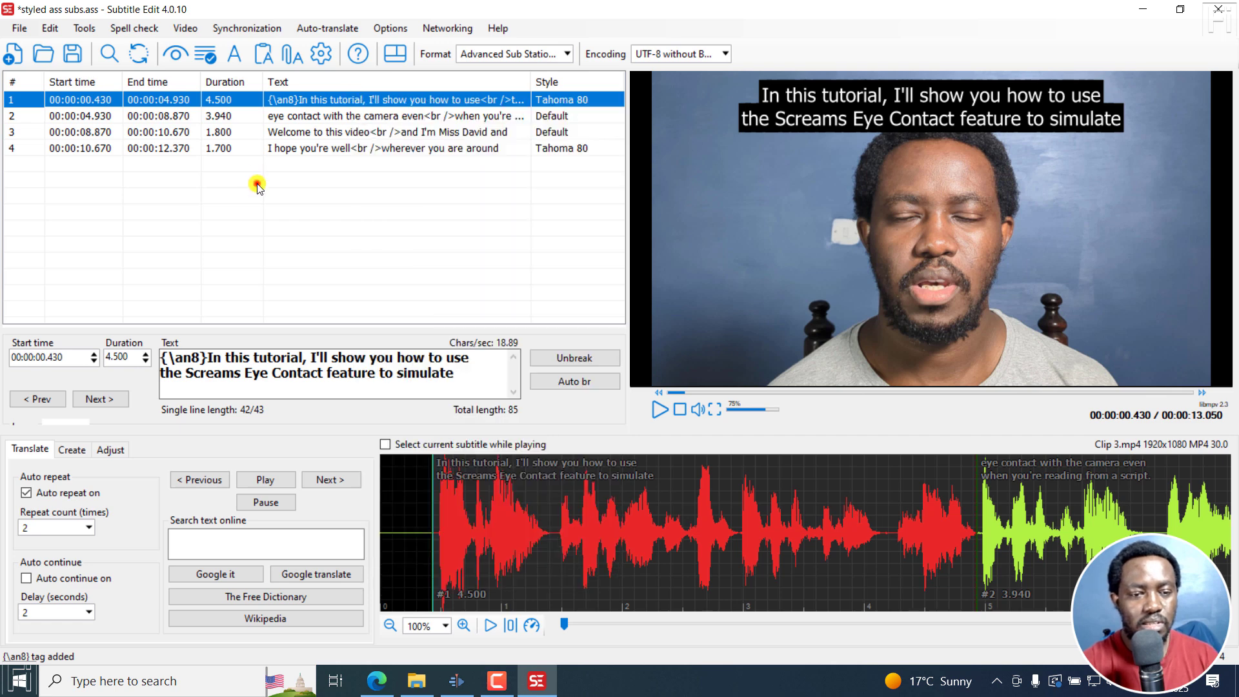
{"action": "left_click", "coordinate": [255, 176]}
{"action": "key", "text": "ctrl+z"}
{"action": "right_click", "coordinate": [341, 101]}
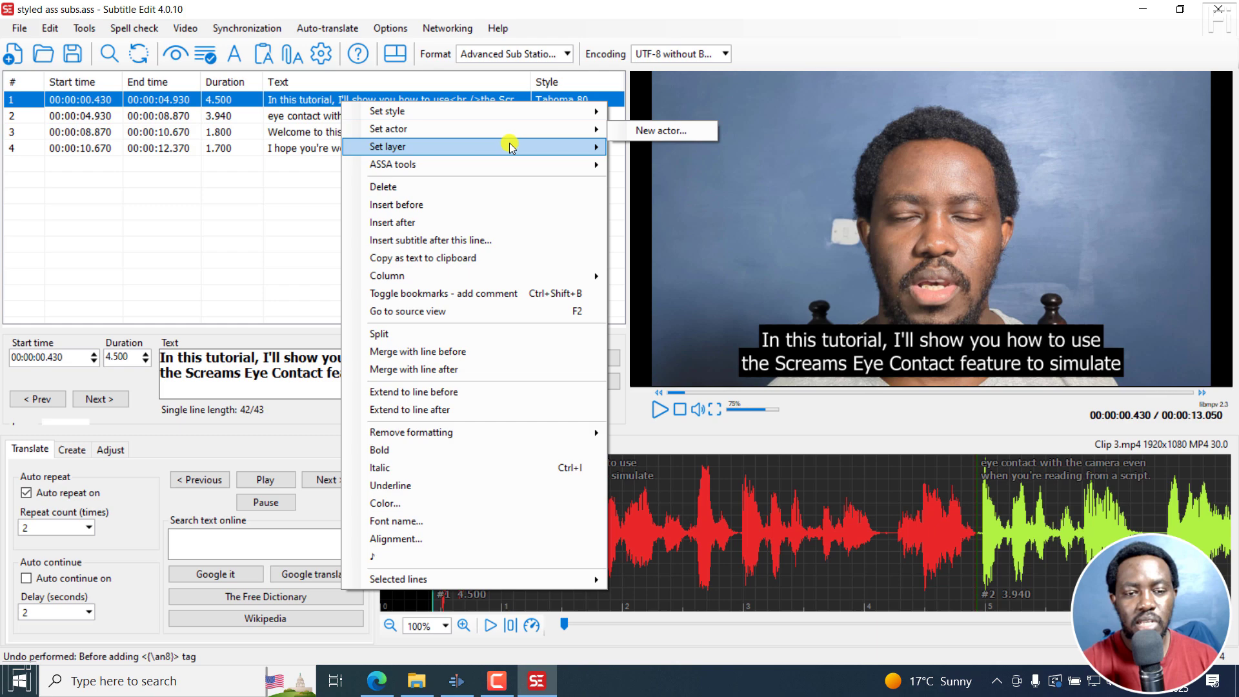
- Use ASSA Set position to pin the first caption at {\pos(967,213)} near the top
{"action": "left_click", "coordinate": [657, 185]}
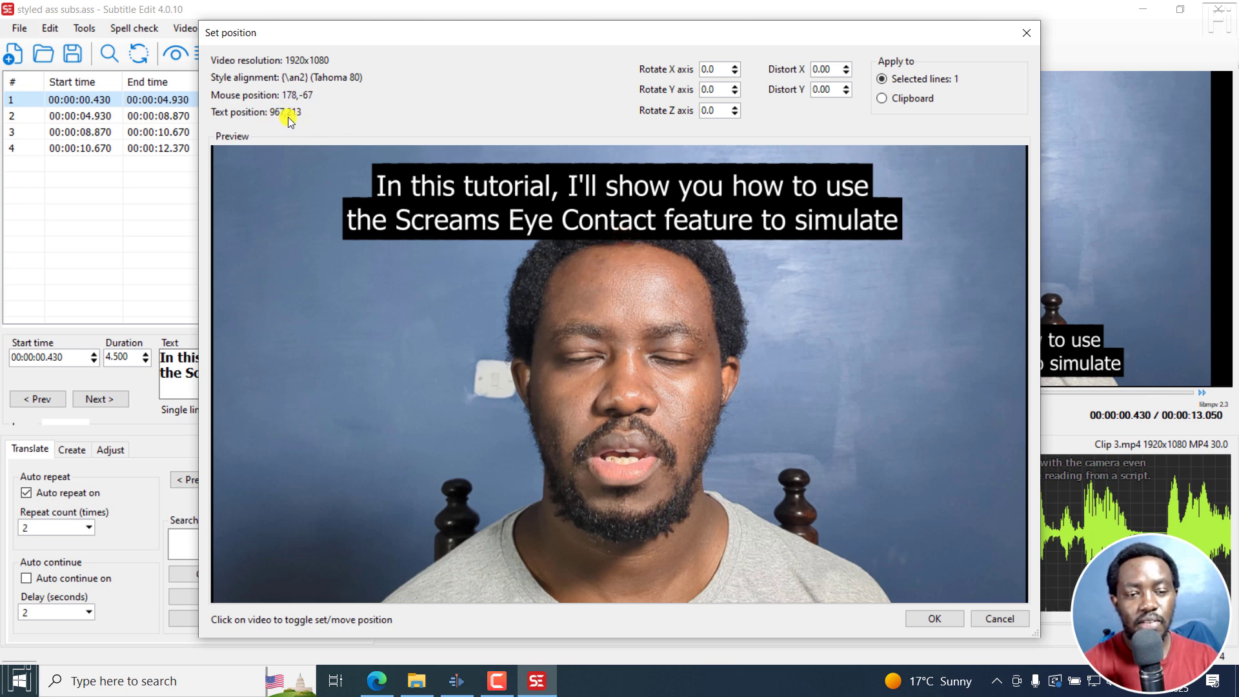
{"action": "left_click", "coordinate": [933, 618]}
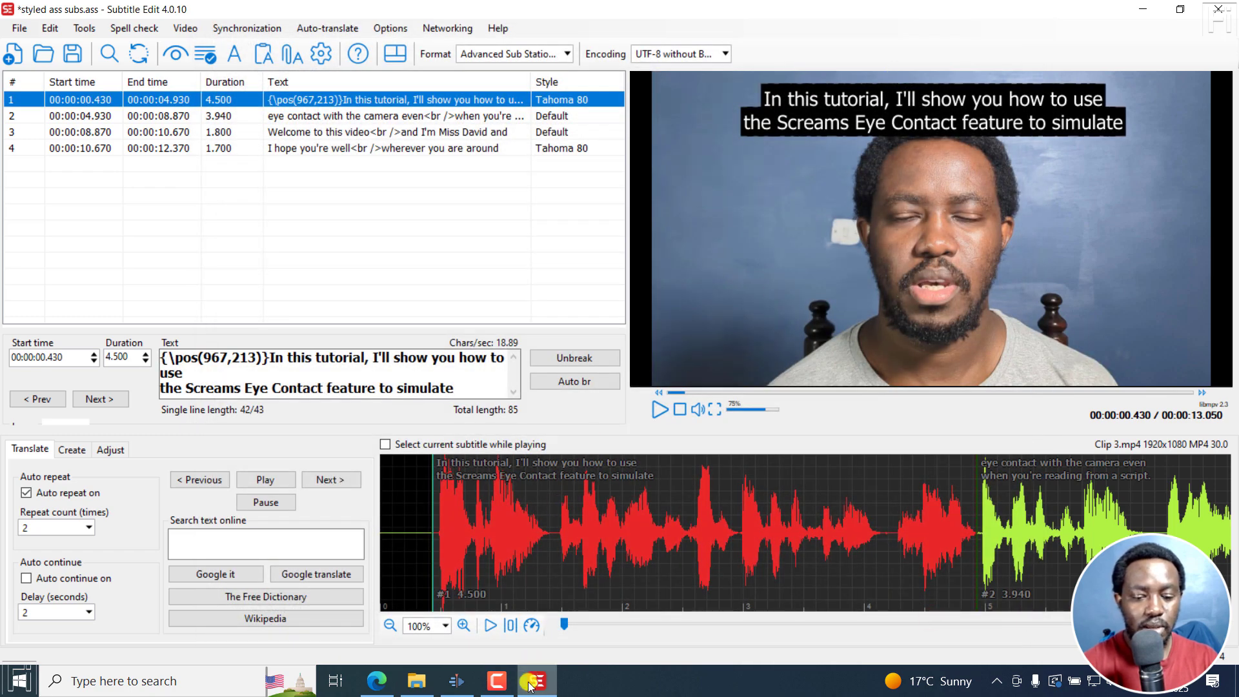
- Back in Kdenlive, change the position tag's x value from 944 to 967
{"action": "left_click", "coordinate": [456, 681]}
{"action": "left_click", "coordinate": [739, 367]}
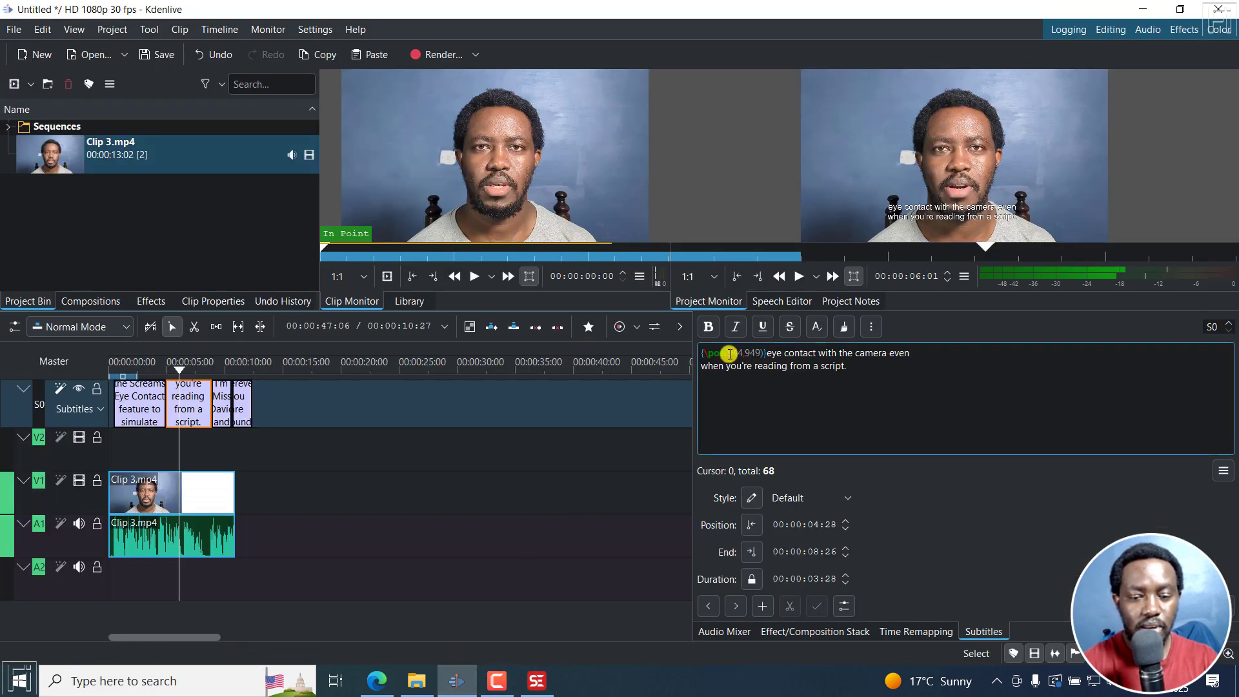
{"action": "left_click", "coordinate": [735, 354]}
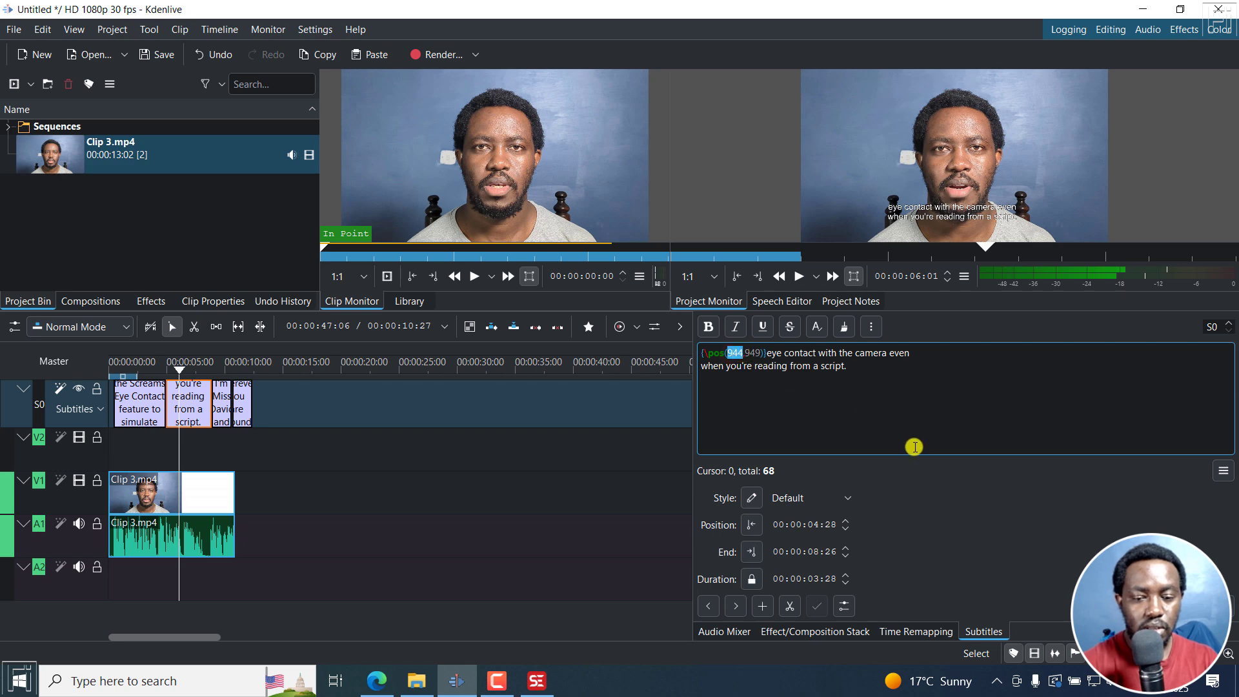
{"action": "type", "text": "967"}
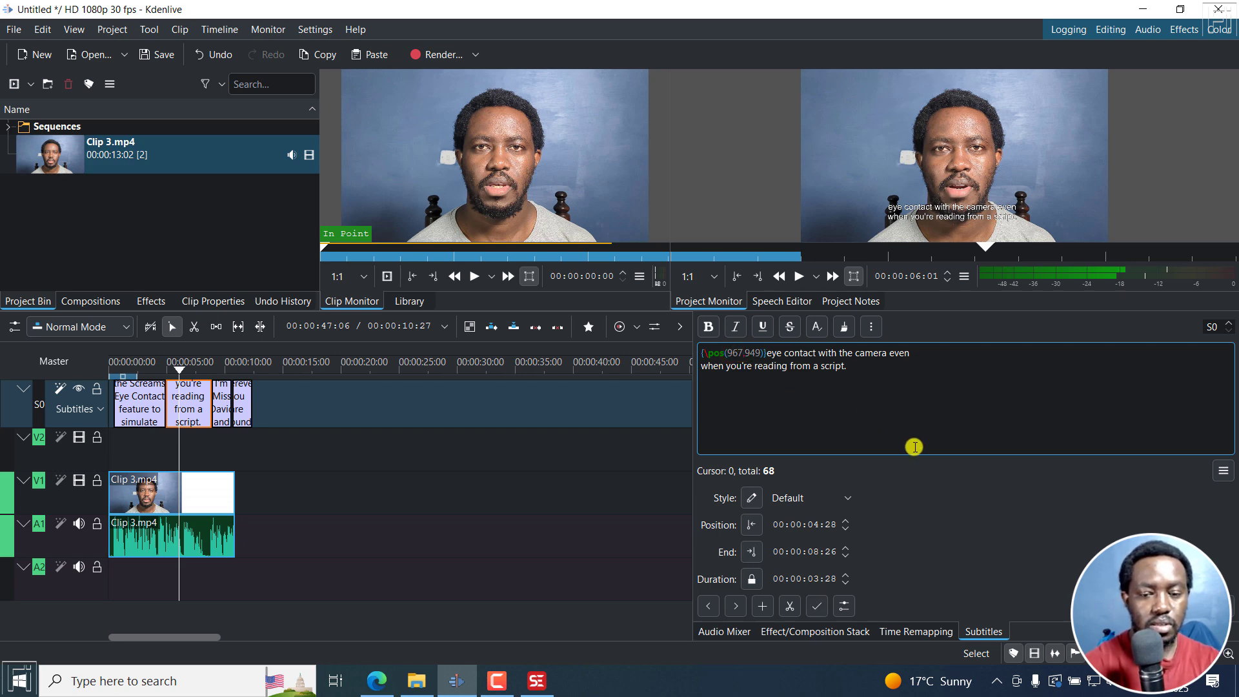
- Replace the y value 949 with 213 and preview the subtitle near the top
{"action": "left_click", "coordinate": [547, 682]}
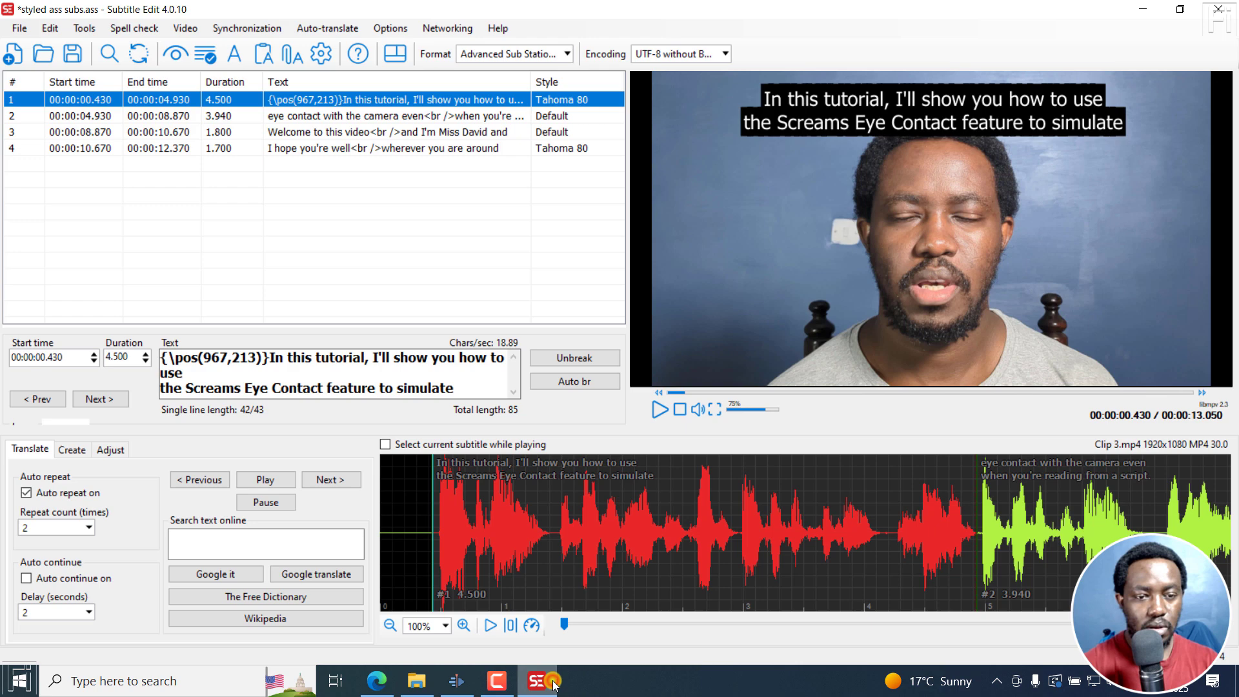
{"action": "left_click", "coordinate": [553, 684]}
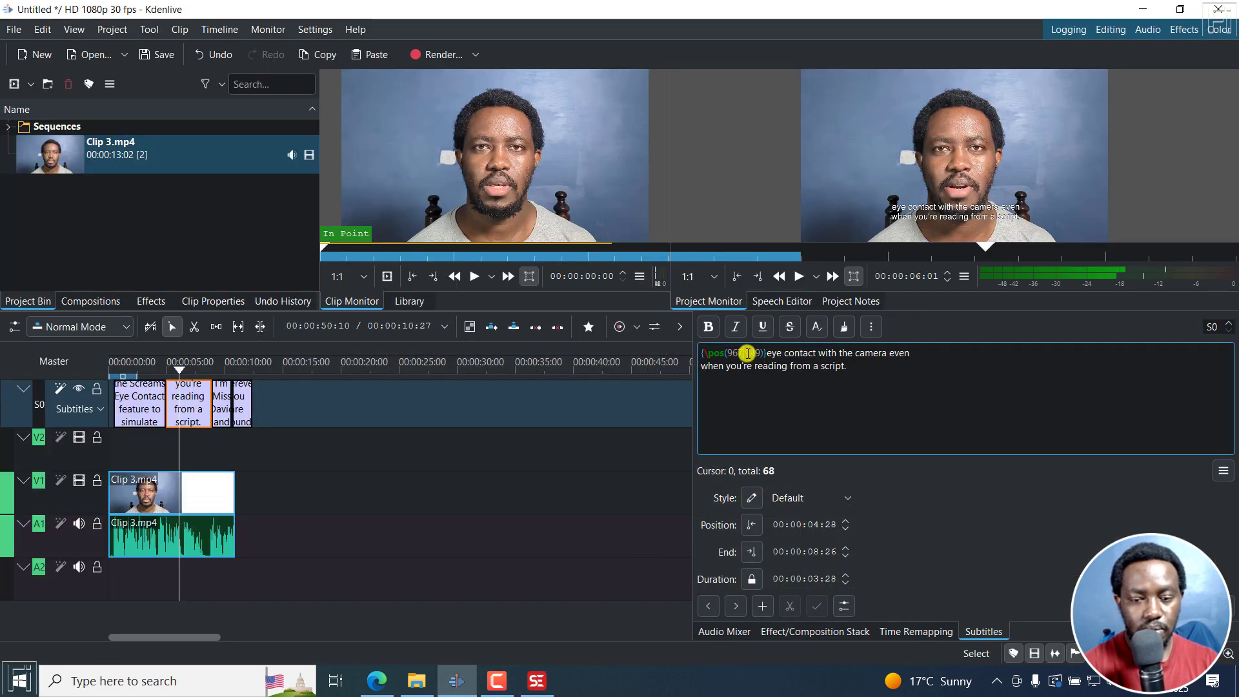
{"action": "left_click_drag", "start_coordinate": [746, 352], "coordinate": [765, 352]}
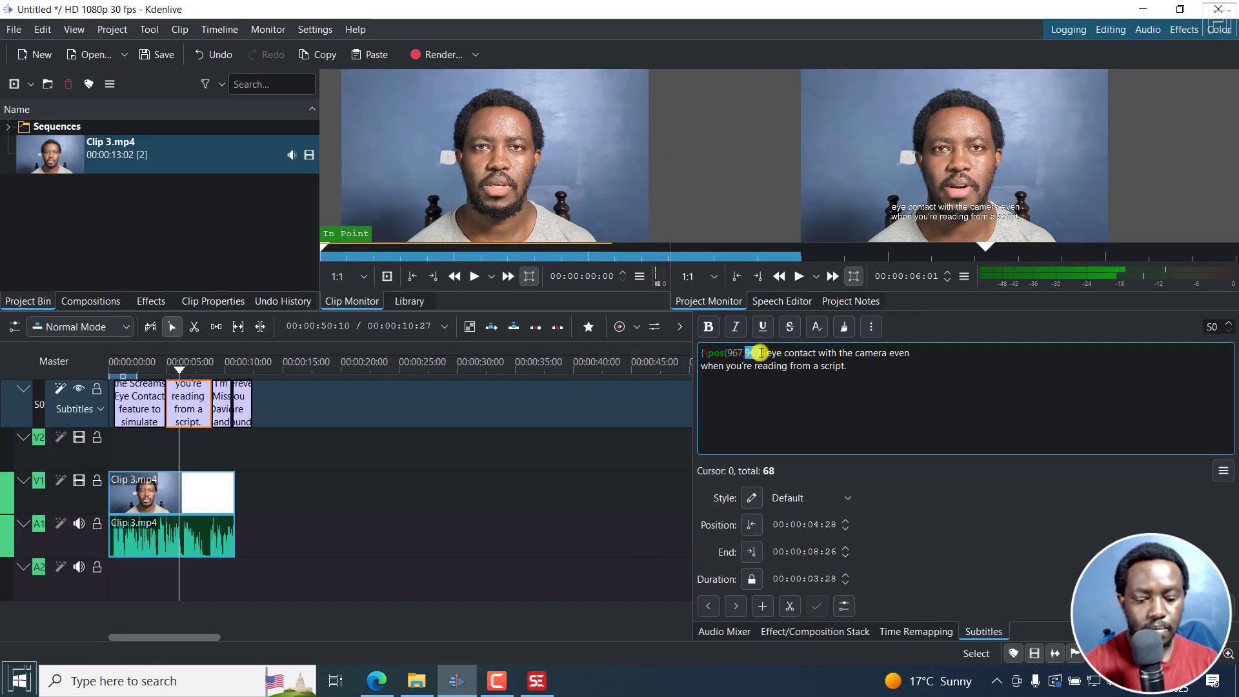
{"action": "type", "text": "213"}
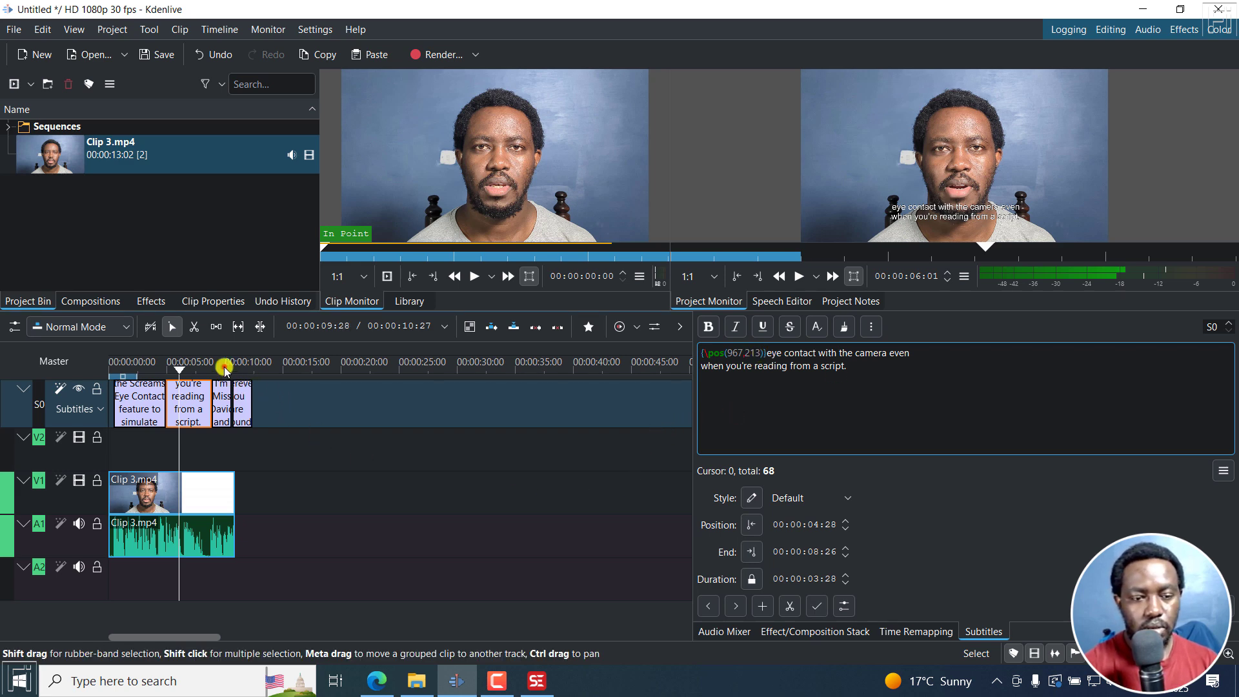
{"action": "left_click", "coordinate": [222, 367]}
{"action": "left_click", "coordinate": [185, 366]}
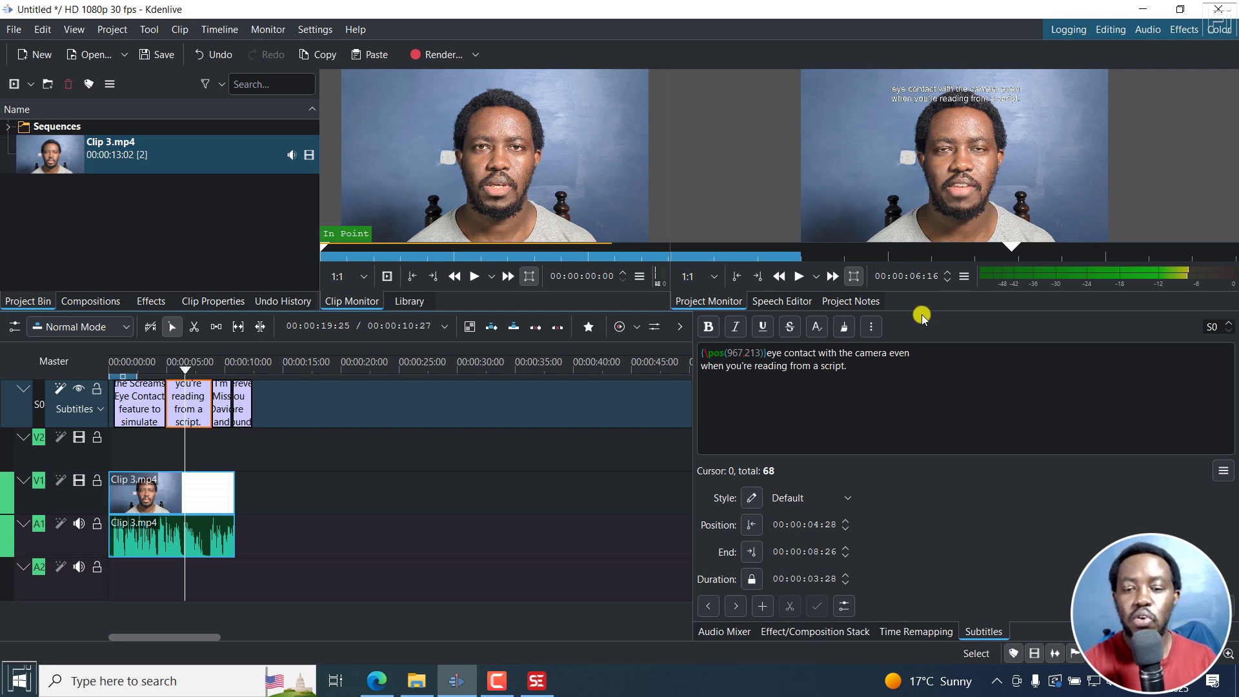
{"action": "left_click", "coordinate": [871, 326]}
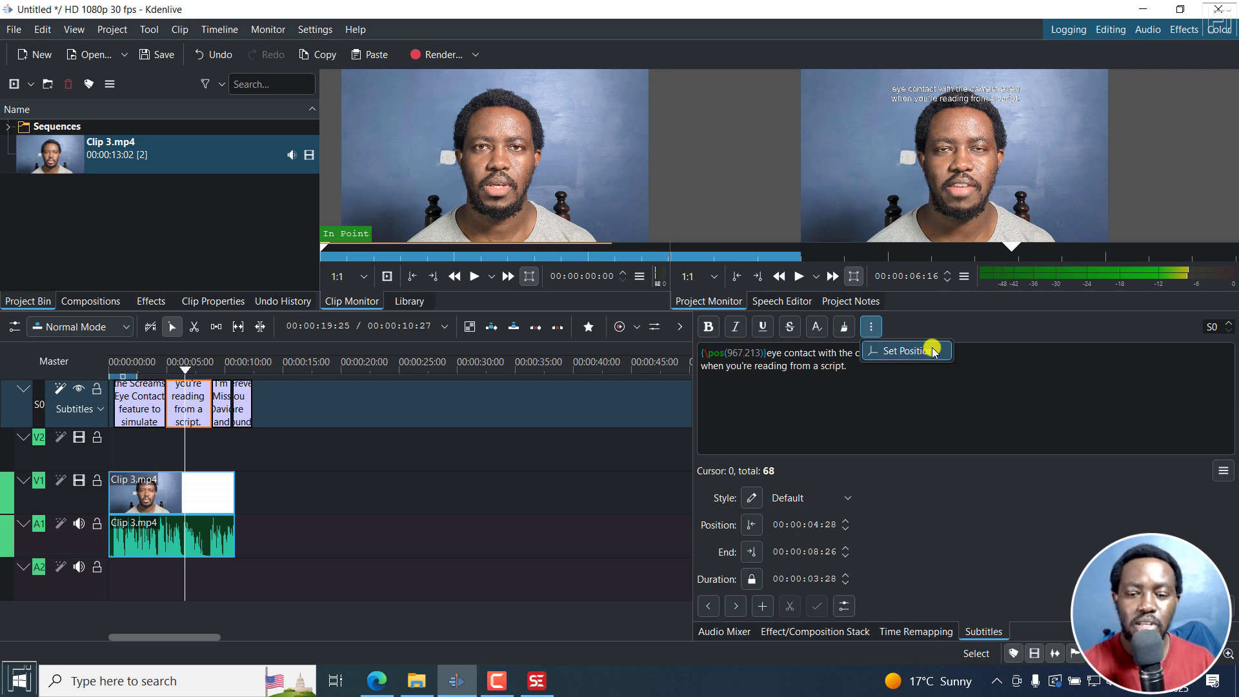
{"action": "left_click", "coordinate": [225, 404]}
{"action": "left_click", "coordinate": [223, 406]}
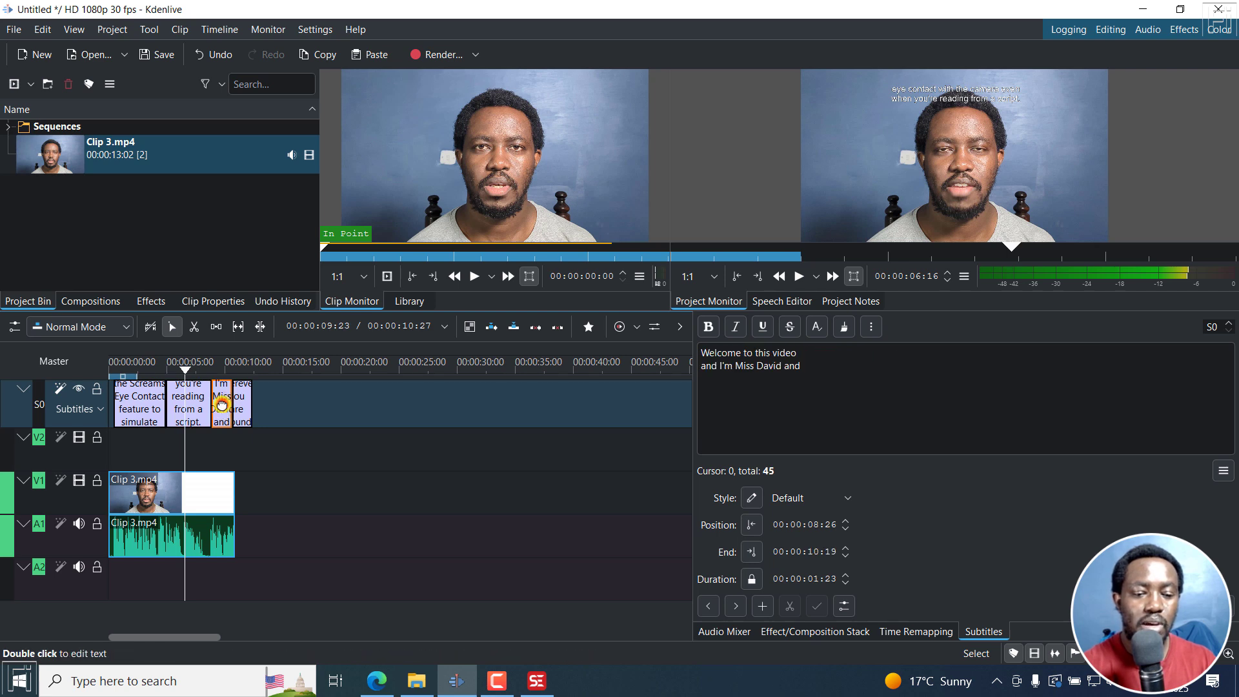
{"action": "left_click", "coordinate": [188, 403], "text": "shift"}
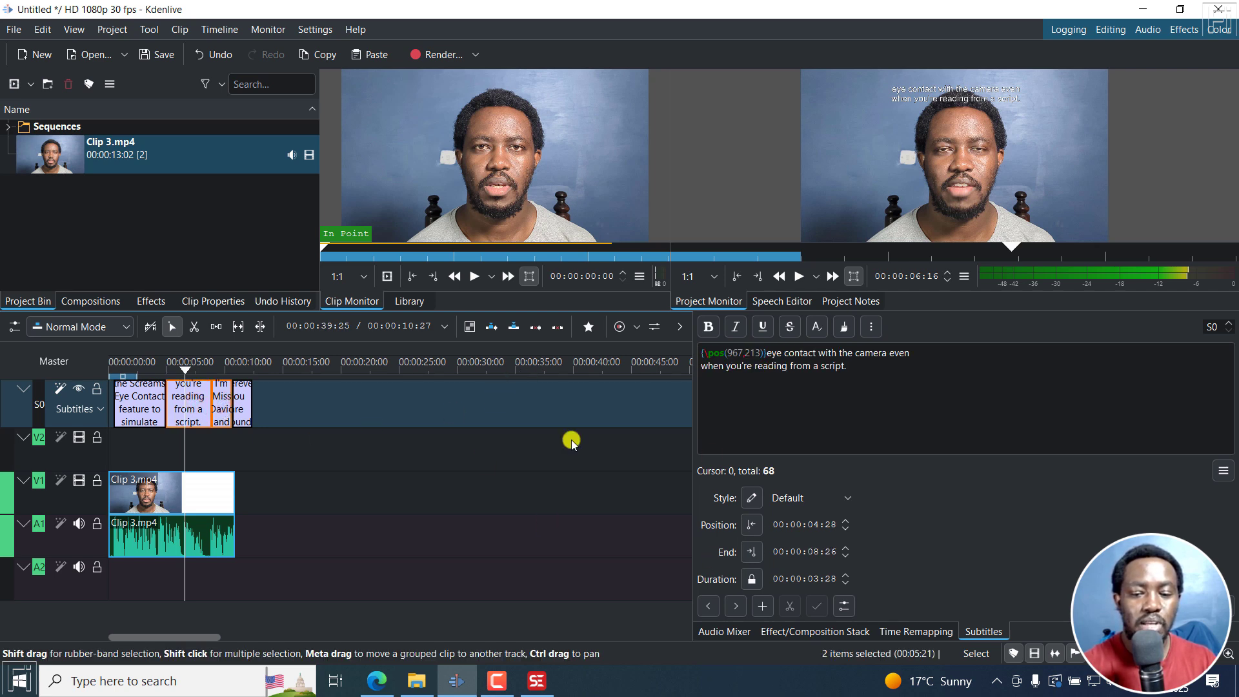
{"action": "left_click", "coordinate": [871, 327]}
{"action": "left_click", "coordinate": [896, 353]}
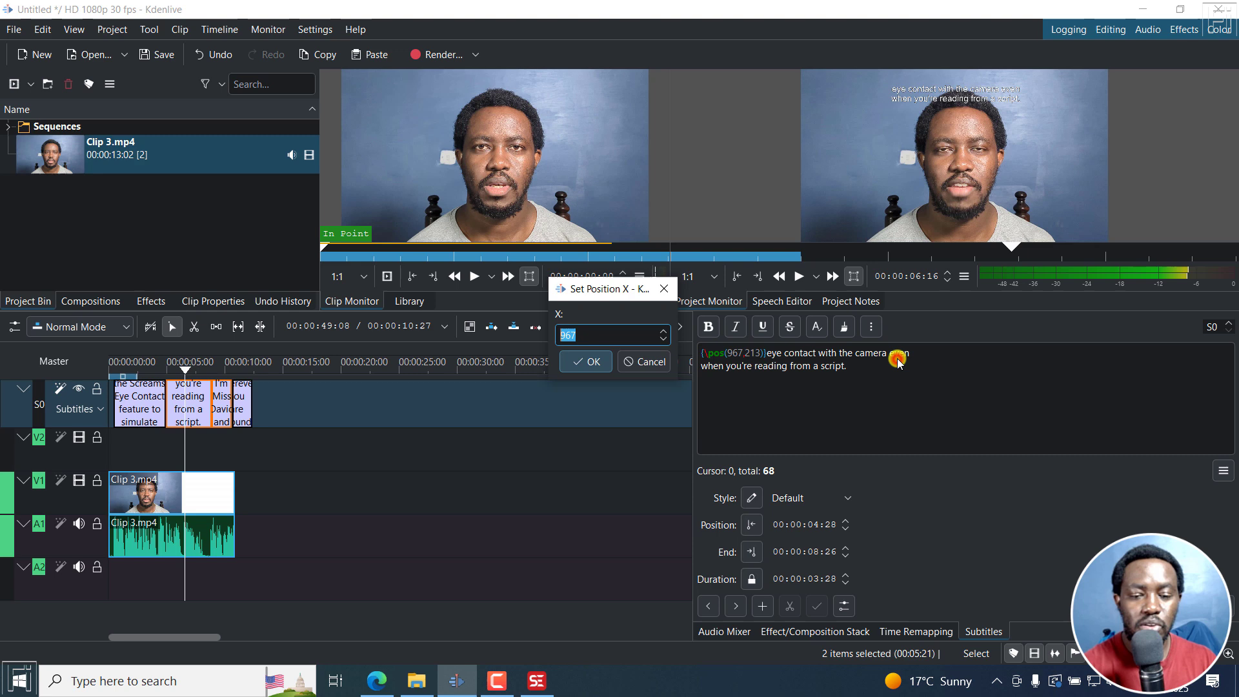
{"action": "left_click", "coordinate": [592, 364]}
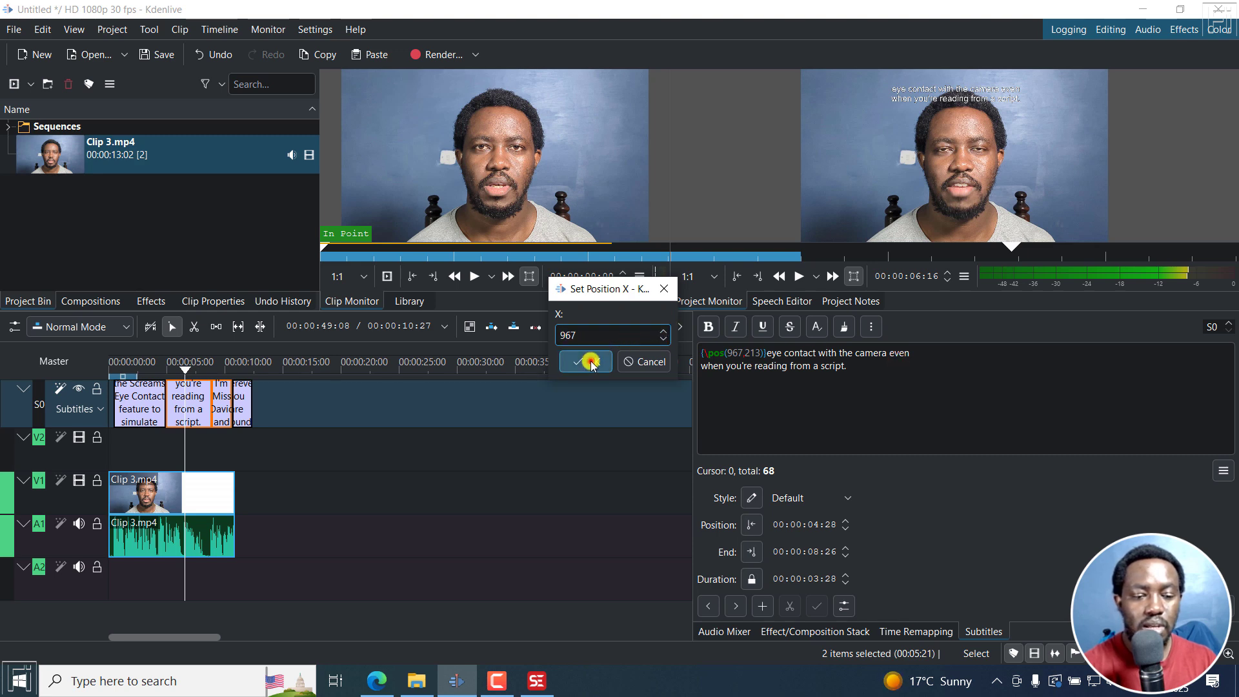
{"action": "left_click", "coordinate": [587, 363]}
{"action": "left_click", "coordinate": [220, 363]}
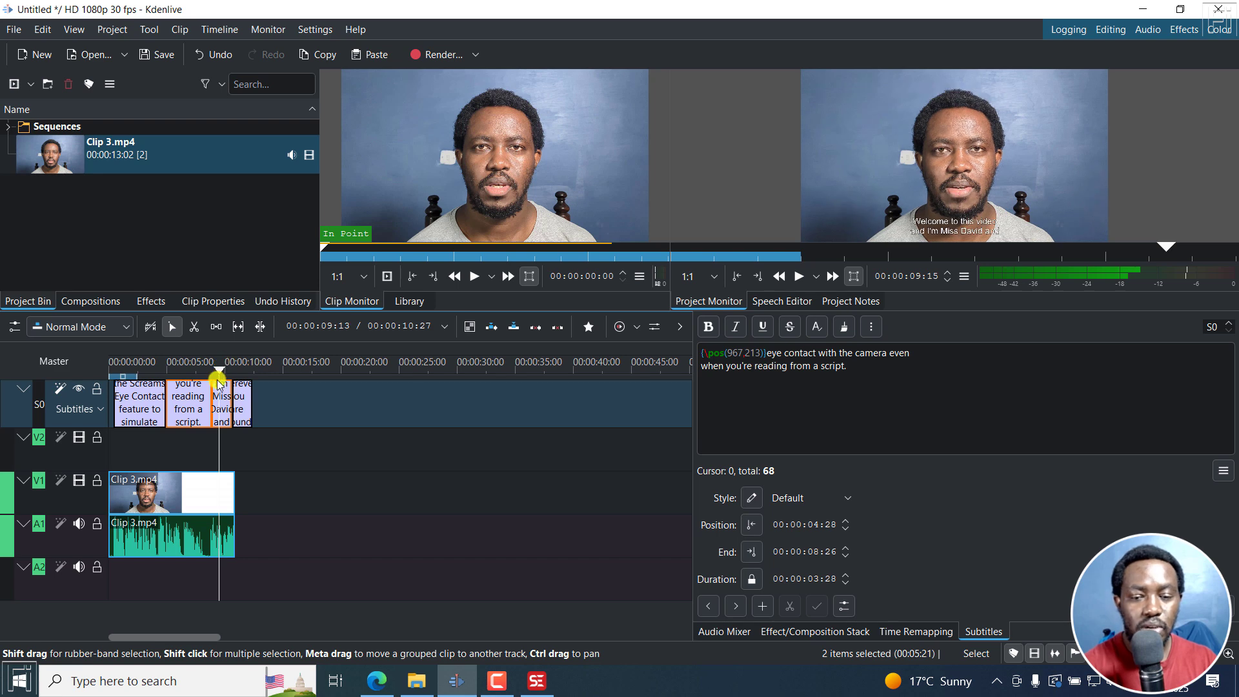
{"action": "left_click", "coordinate": [219, 406]}
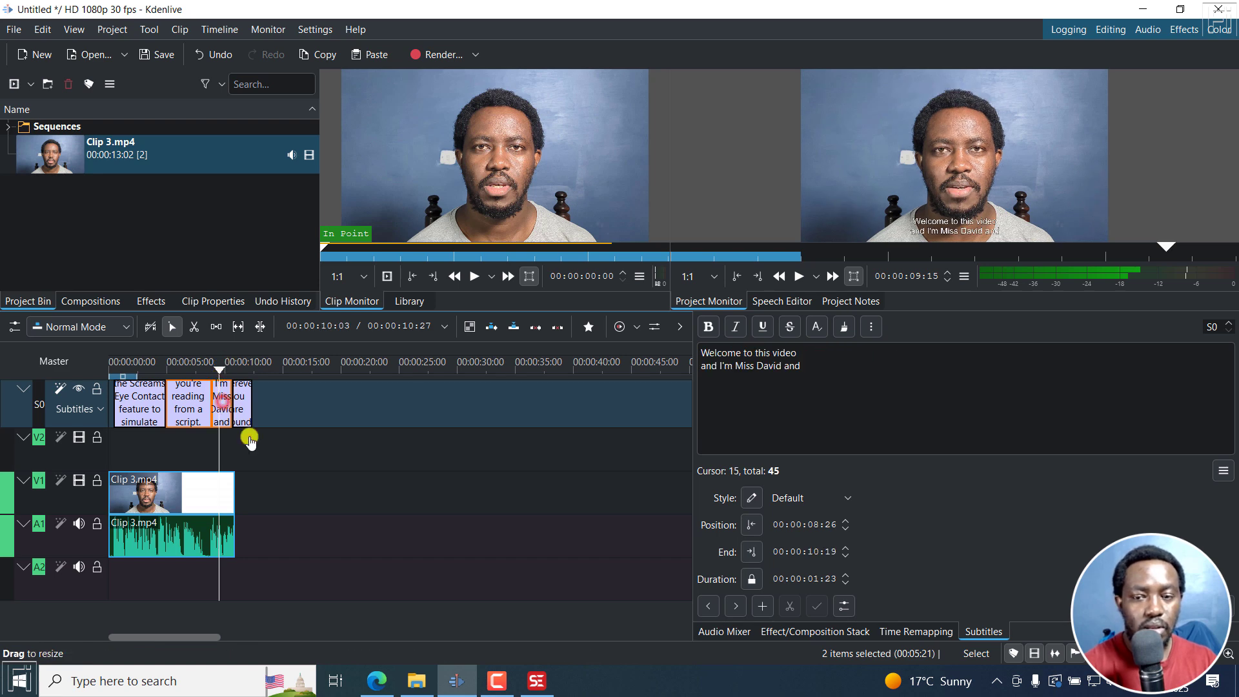
{"action": "left_click", "coordinate": [290, 478]}
{"action": "left_click", "coordinate": [223, 401]}
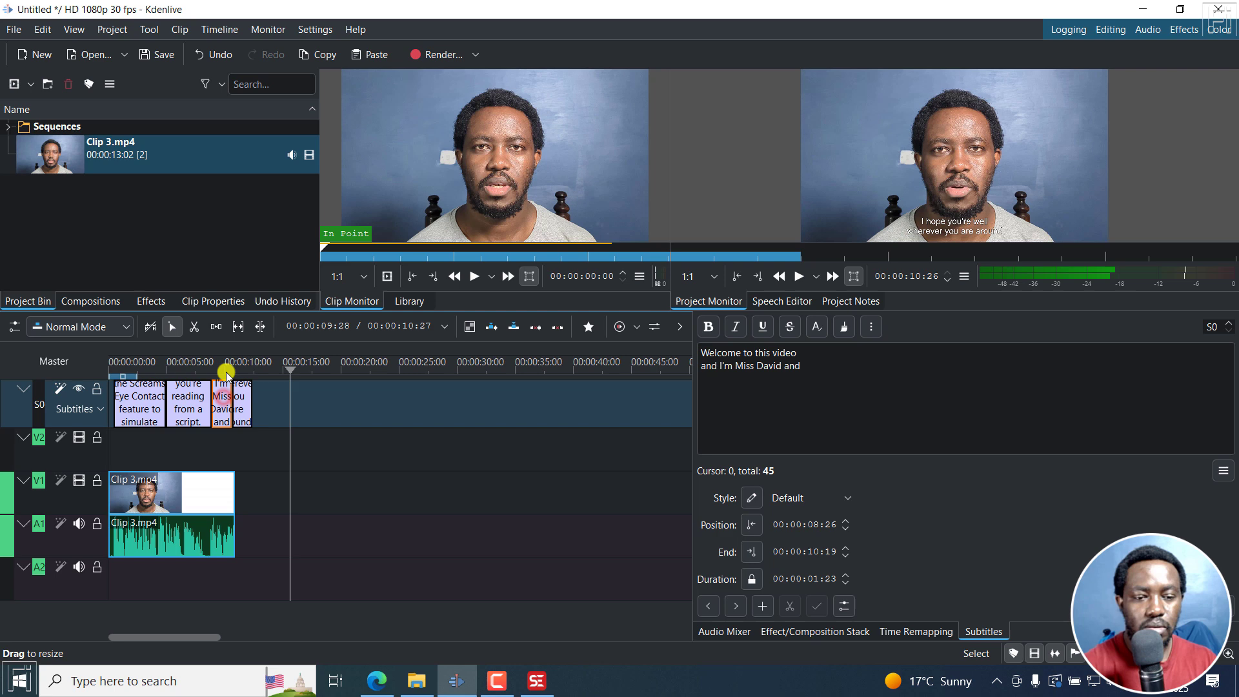
{"action": "left_click", "coordinate": [226, 367]}
{"action": "left_click", "coordinate": [220, 402]}
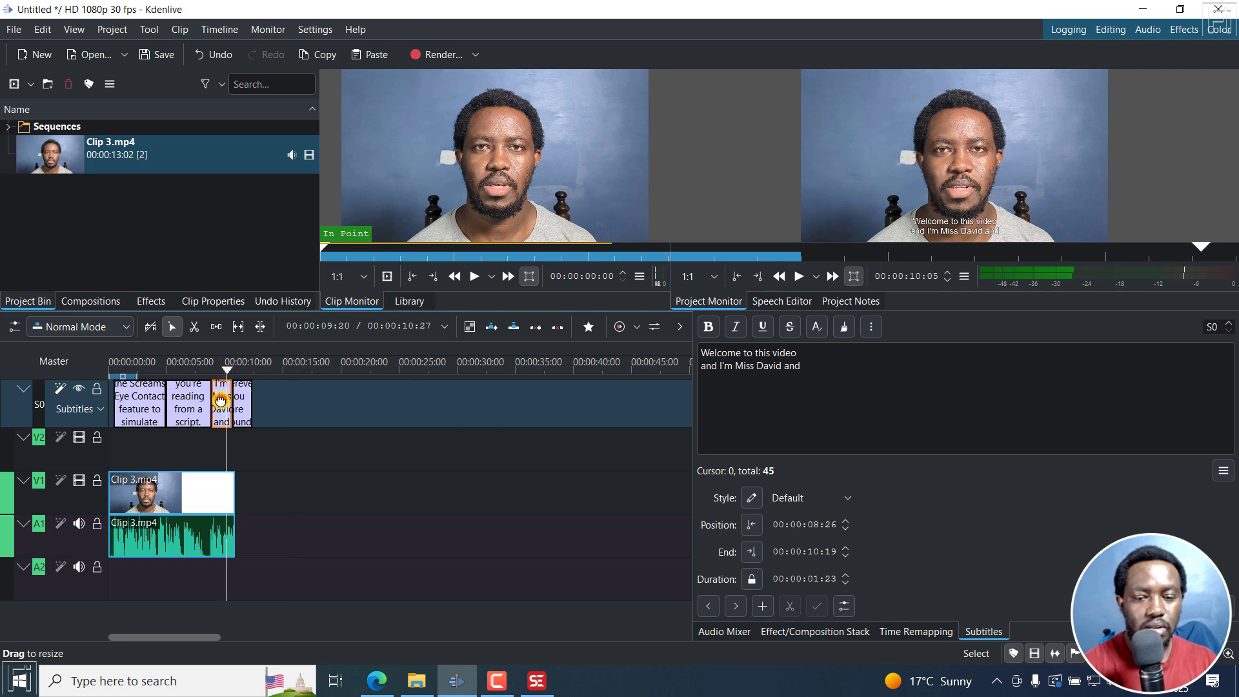
{"action": "left_click", "coordinate": [224, 366]}
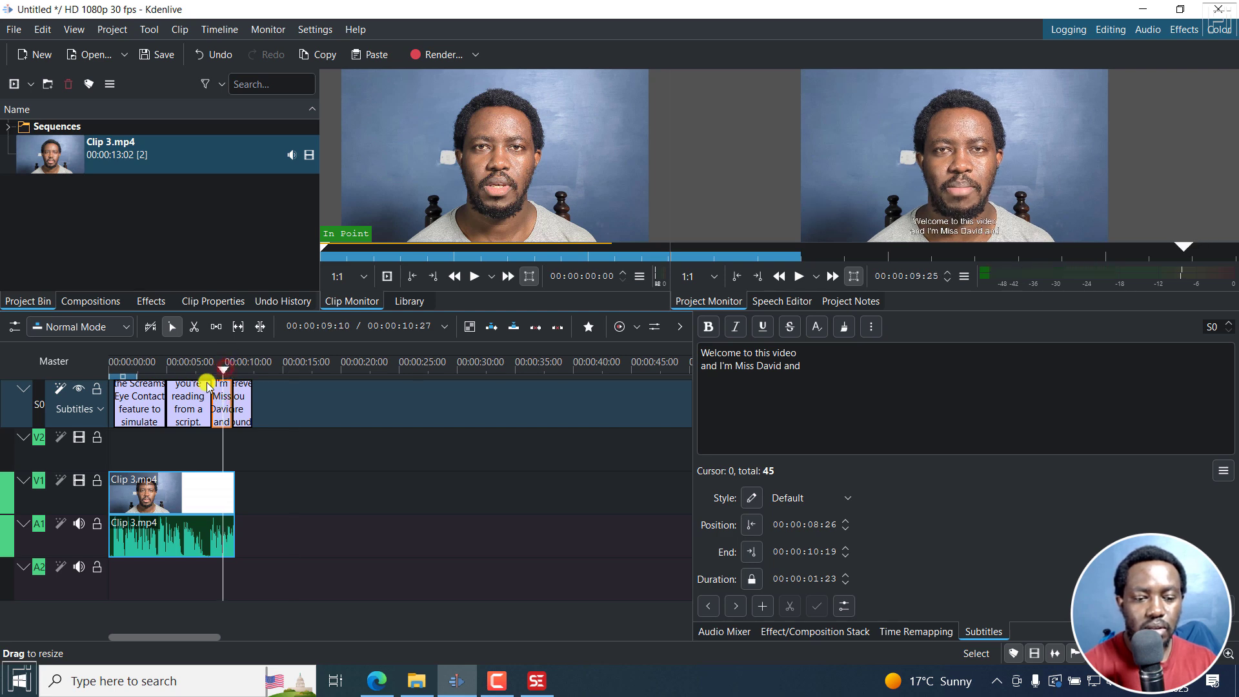
{"action": "left_click", "coordinate": [189, 398]}
{"action": "left_click", "coordinate": [223, 398]}
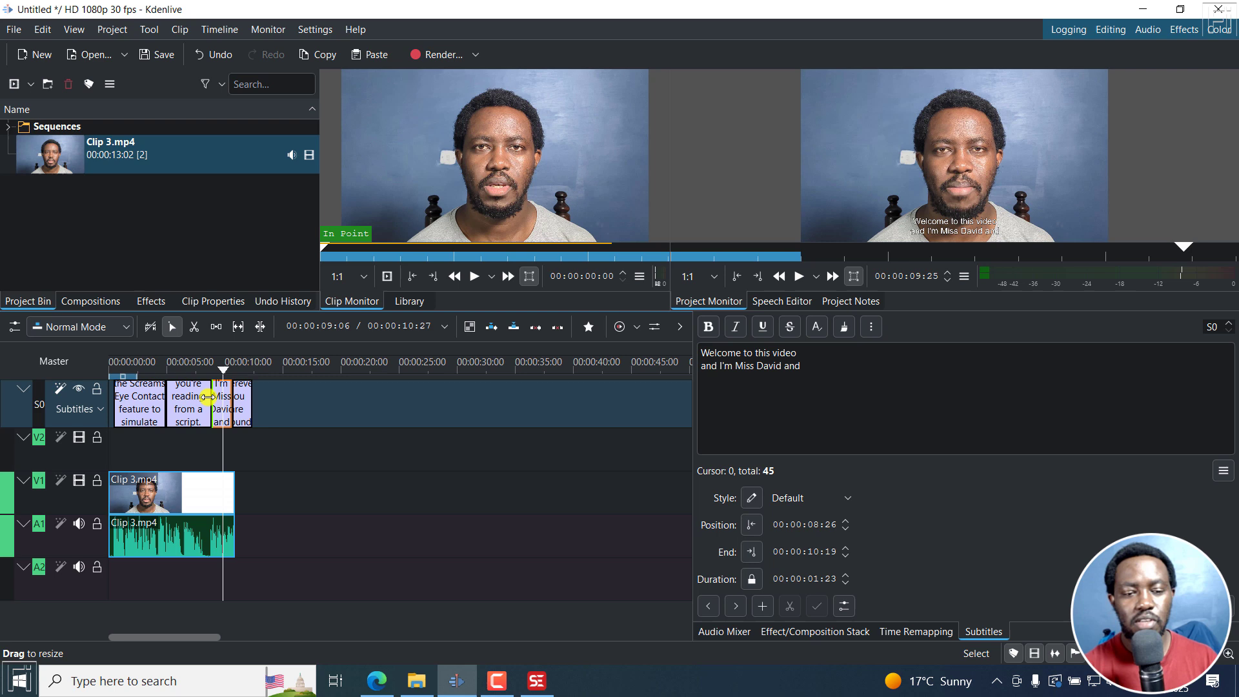
- Select the subtitle blocks and give the last one a \pos(963,310) position tag
{"action": "left_click", "coordinate": [195, 407], "text": "shift"}
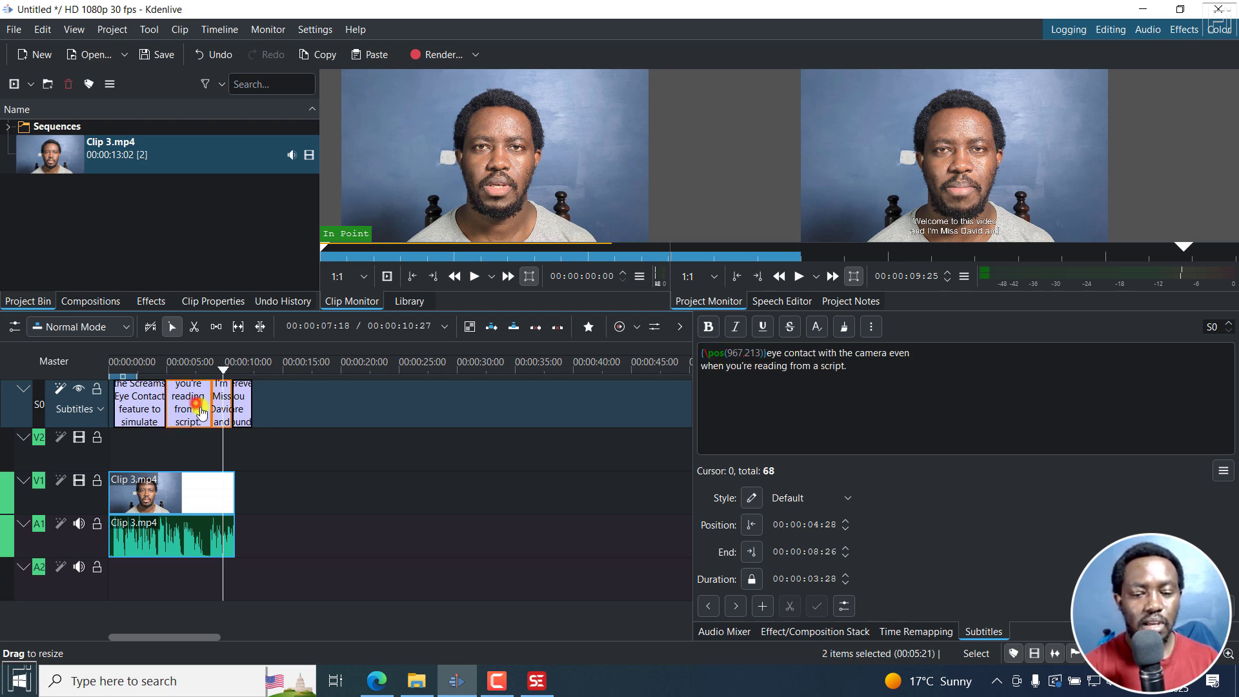
{"action": "left_click", "coordinate": [223, 413]}
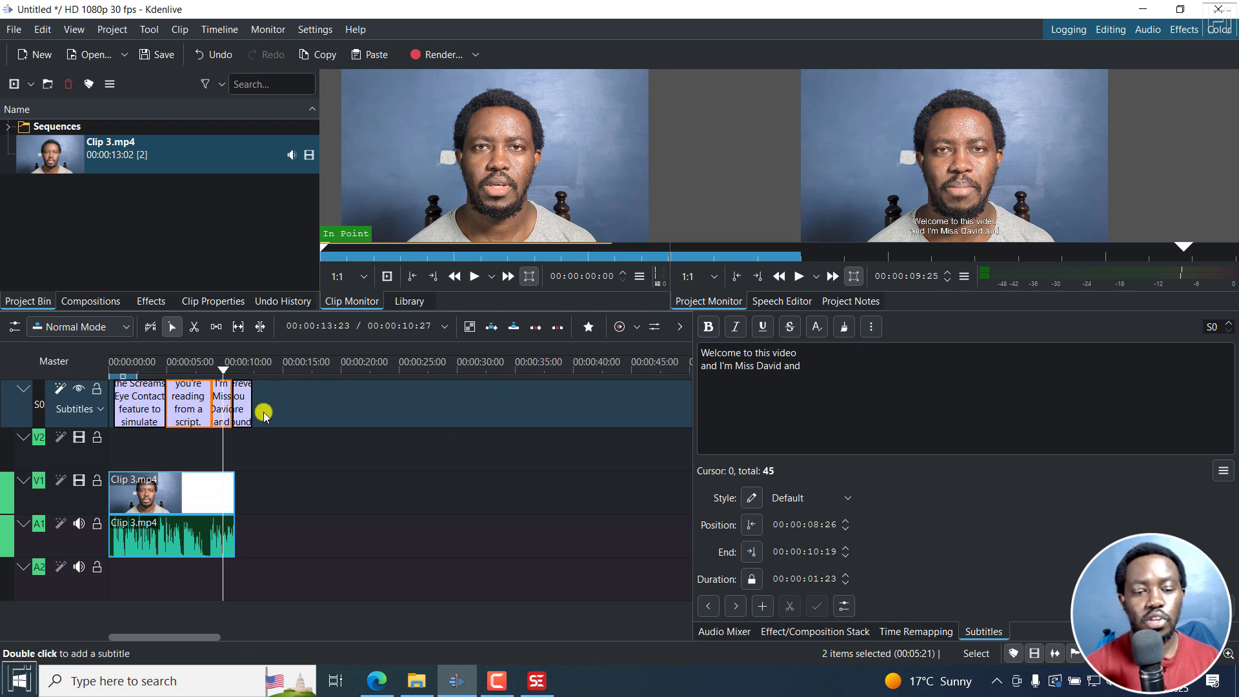
{"action": "left_click", "coordinate": [243, 398], "text": "shift"}
{"action": "left_click", "coordinate": [871, 327]}
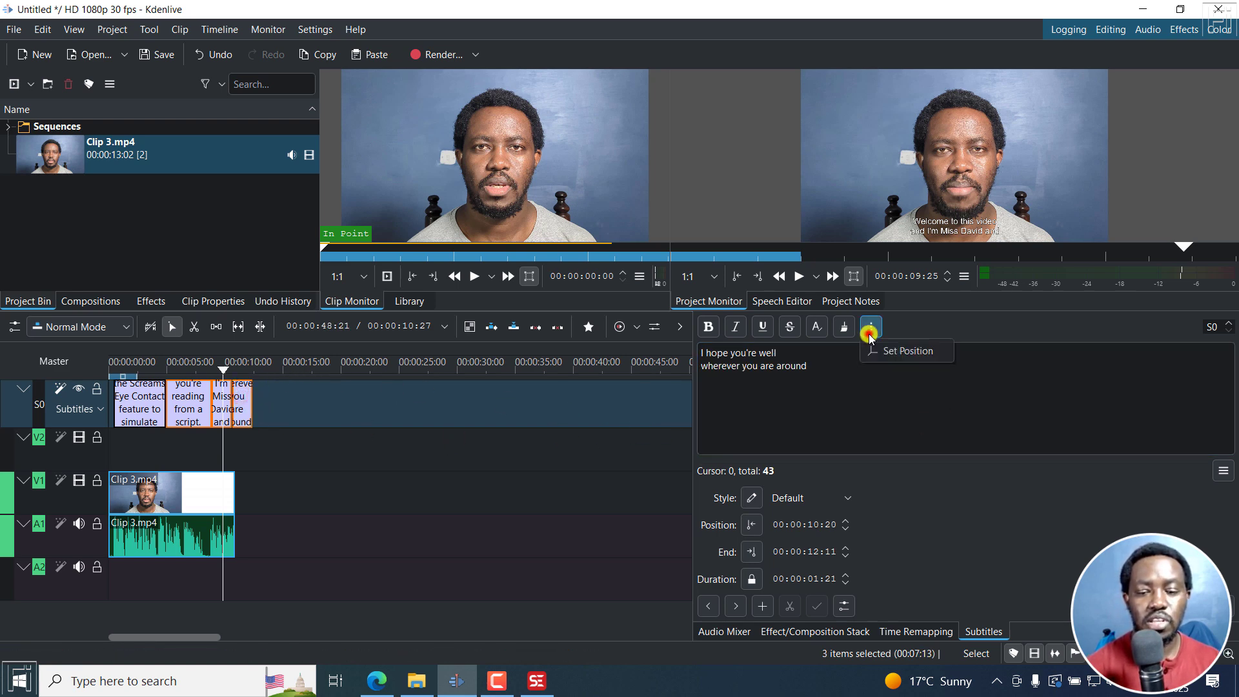
{"action": "left_click", "coordinate": [894, 354]}
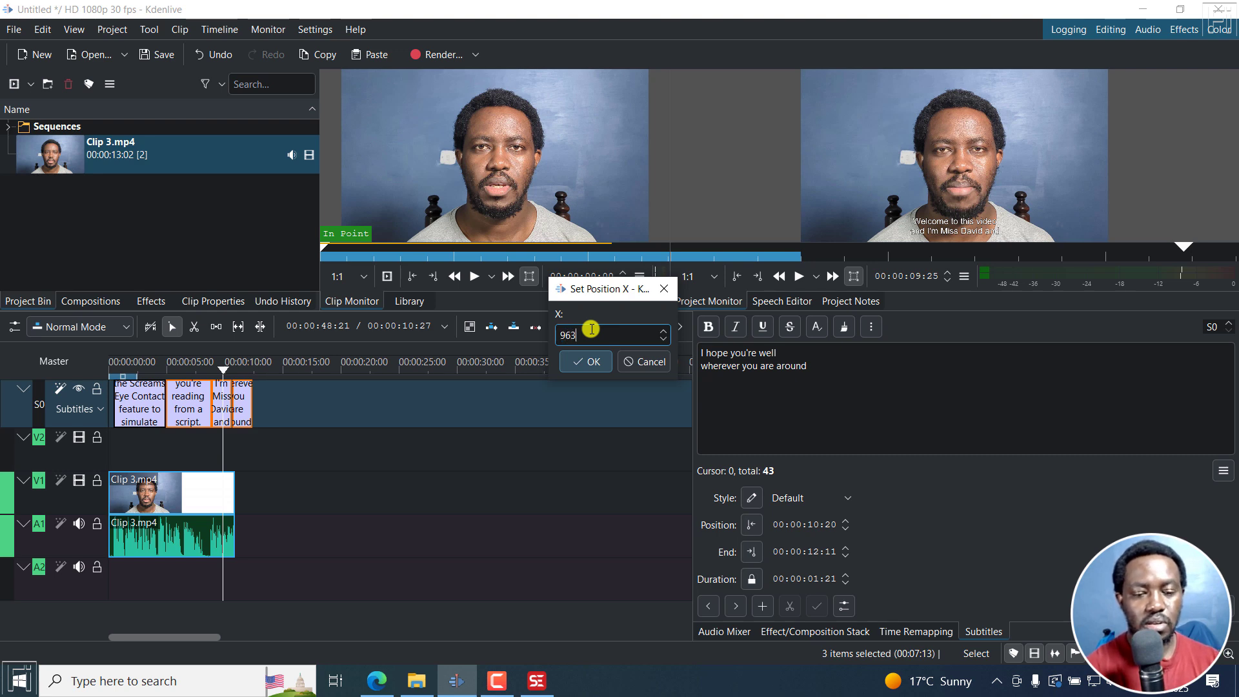
{"action": "left_click", "coordinate": [586, 362]}
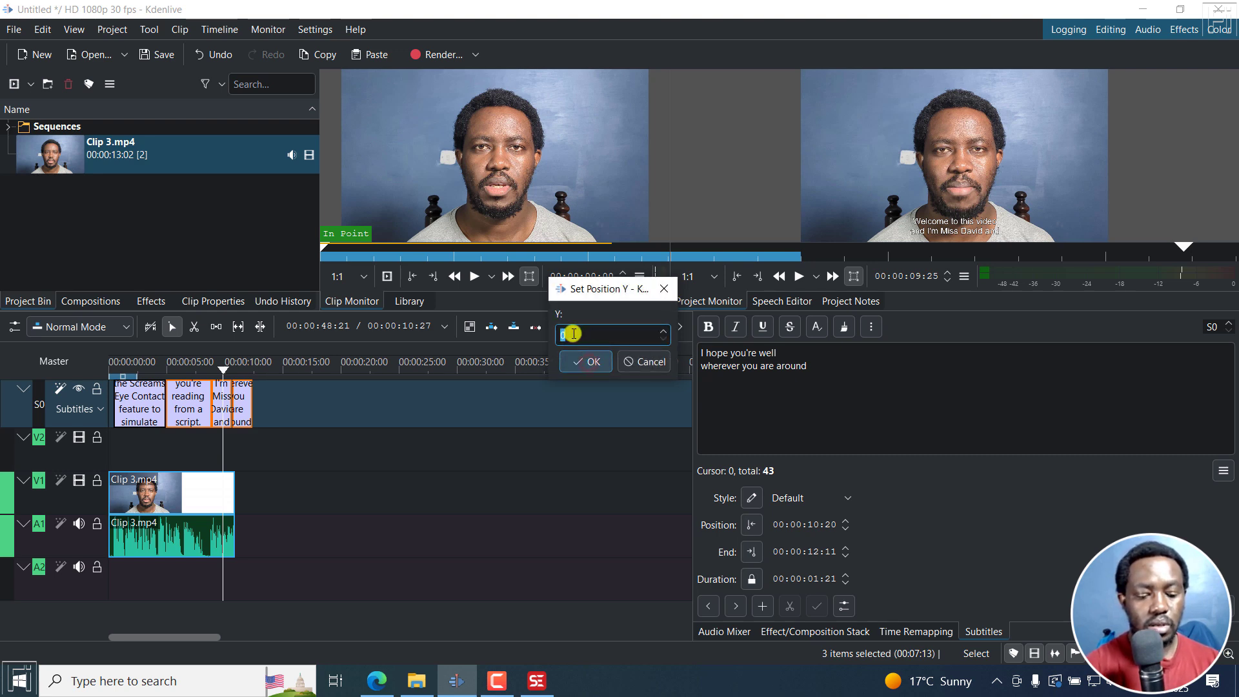
{"action": "type", "text": "310"}
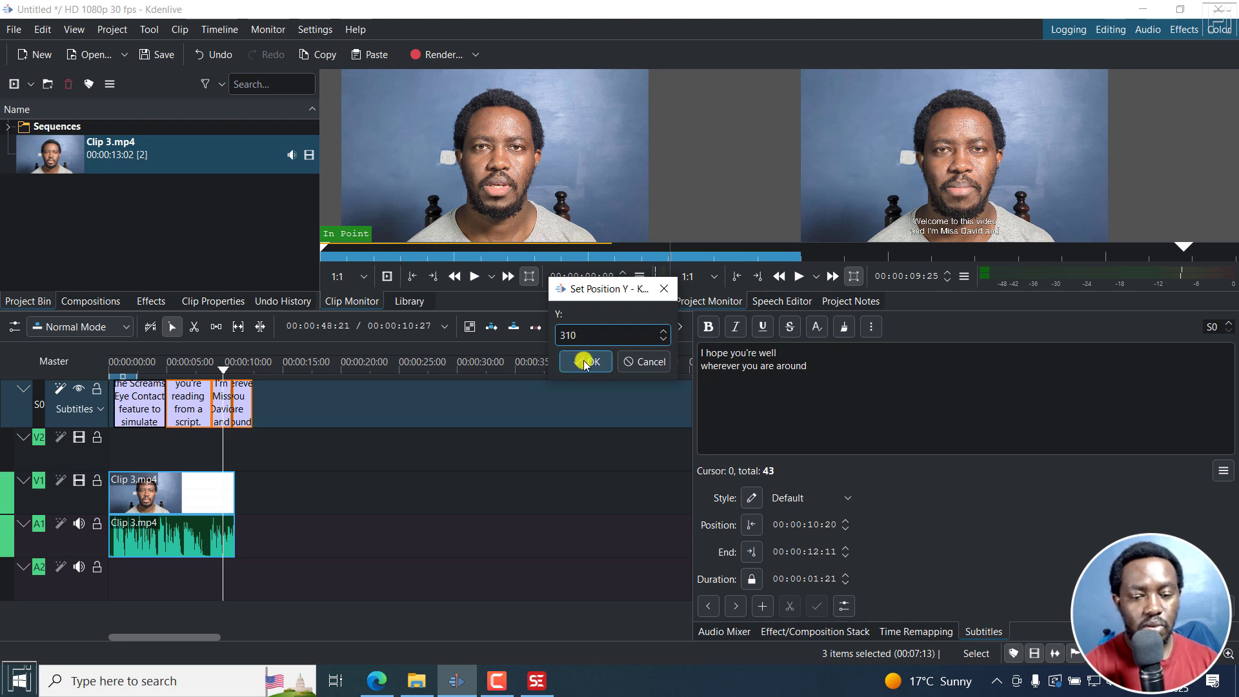
{"action": "left_click", "coordinate": [587, 362]}
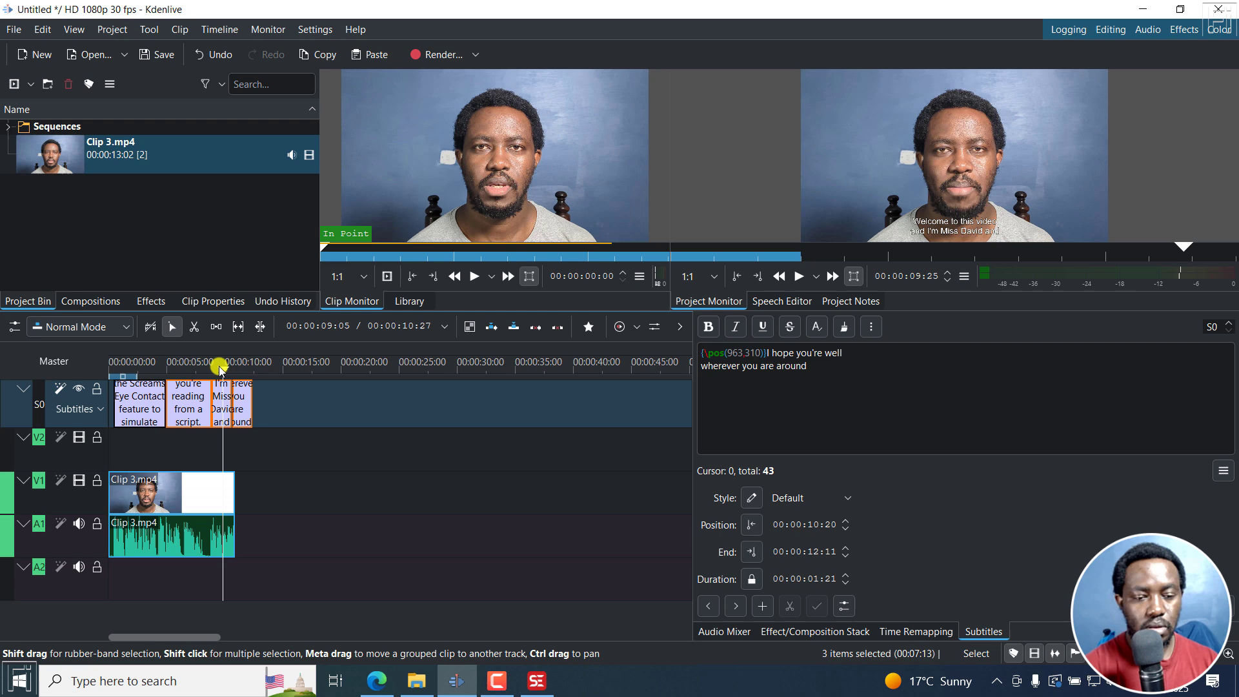
- Clear the selection, preview the moved subtitle, and reselect the second, third and last blocks
{"action": "left_click", "coordinate": [280, 465]}
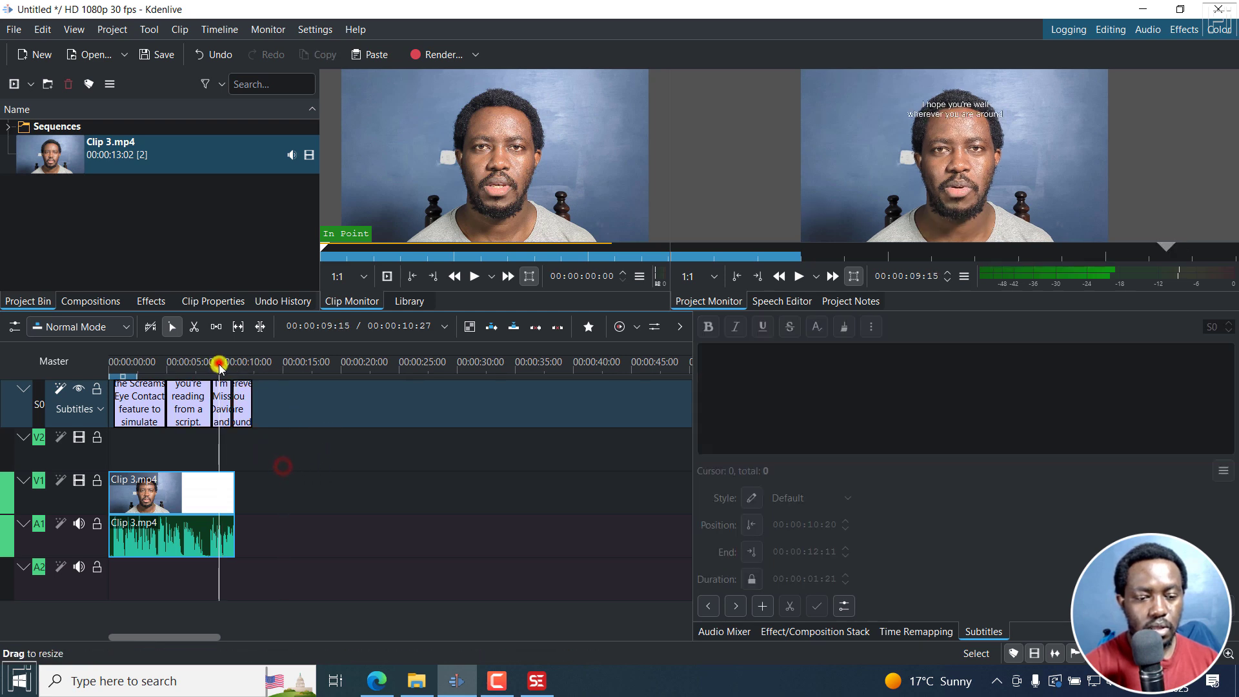
{"action": "left_click", "coordinate": [220, 362]}
{"action": "left_click", "coordinate": [224, 405]}
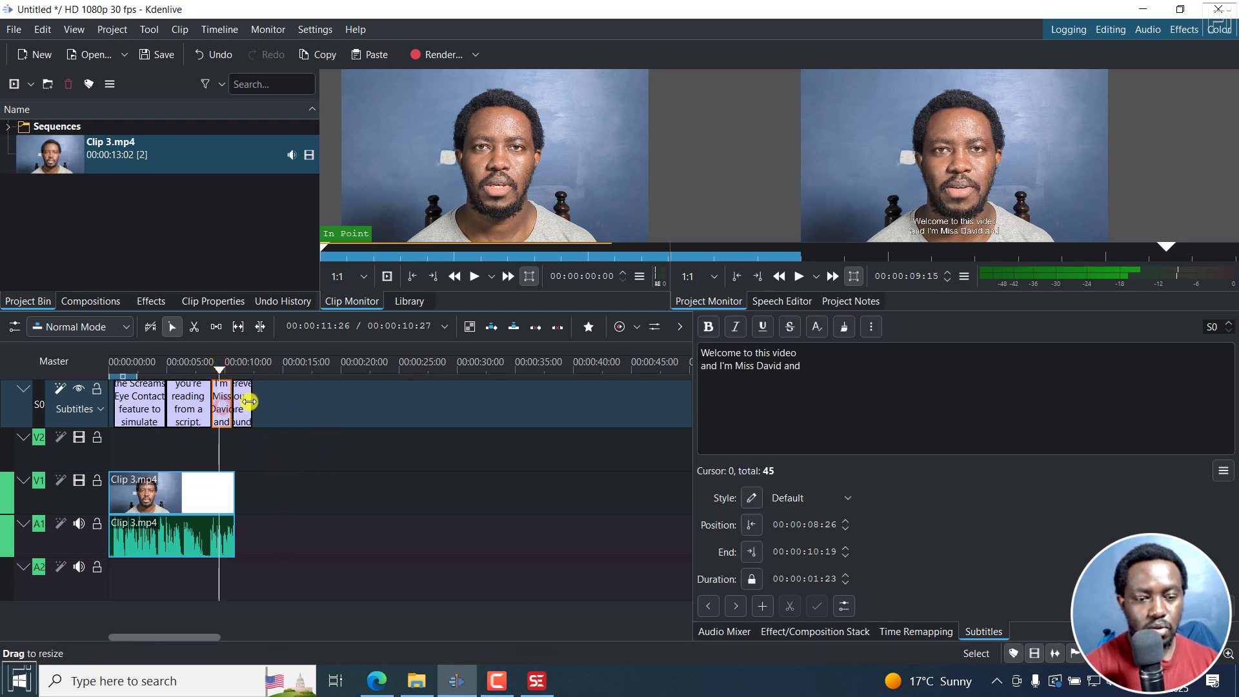
{"action": "left_click", "coordinate": [241, 404]}
{"action": "left_click", "coordinate": [186, 397]}
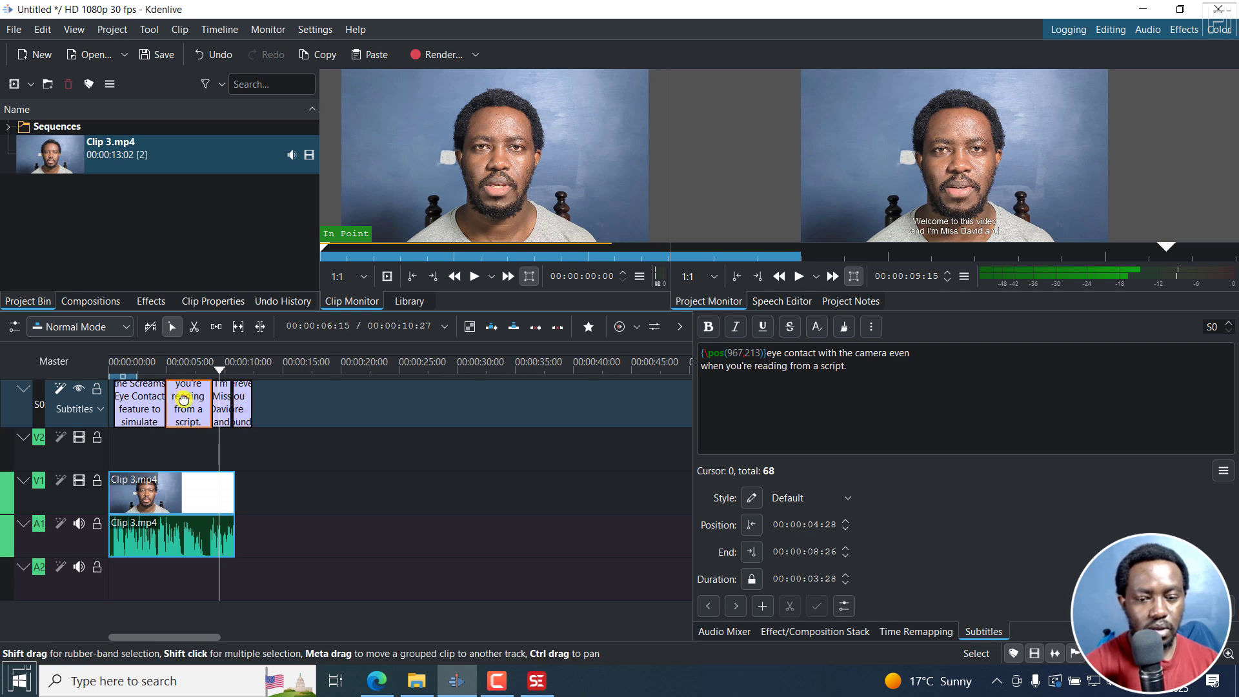
{"action": "left_click", "coordinate": [224, 396]}
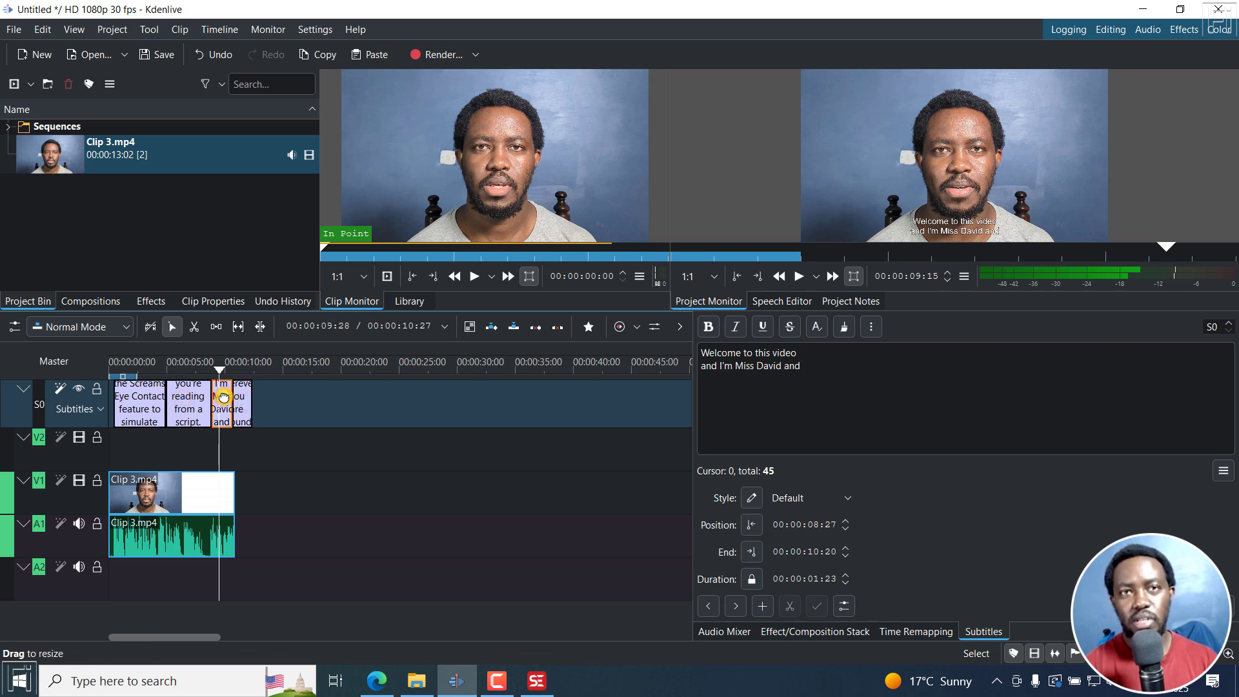